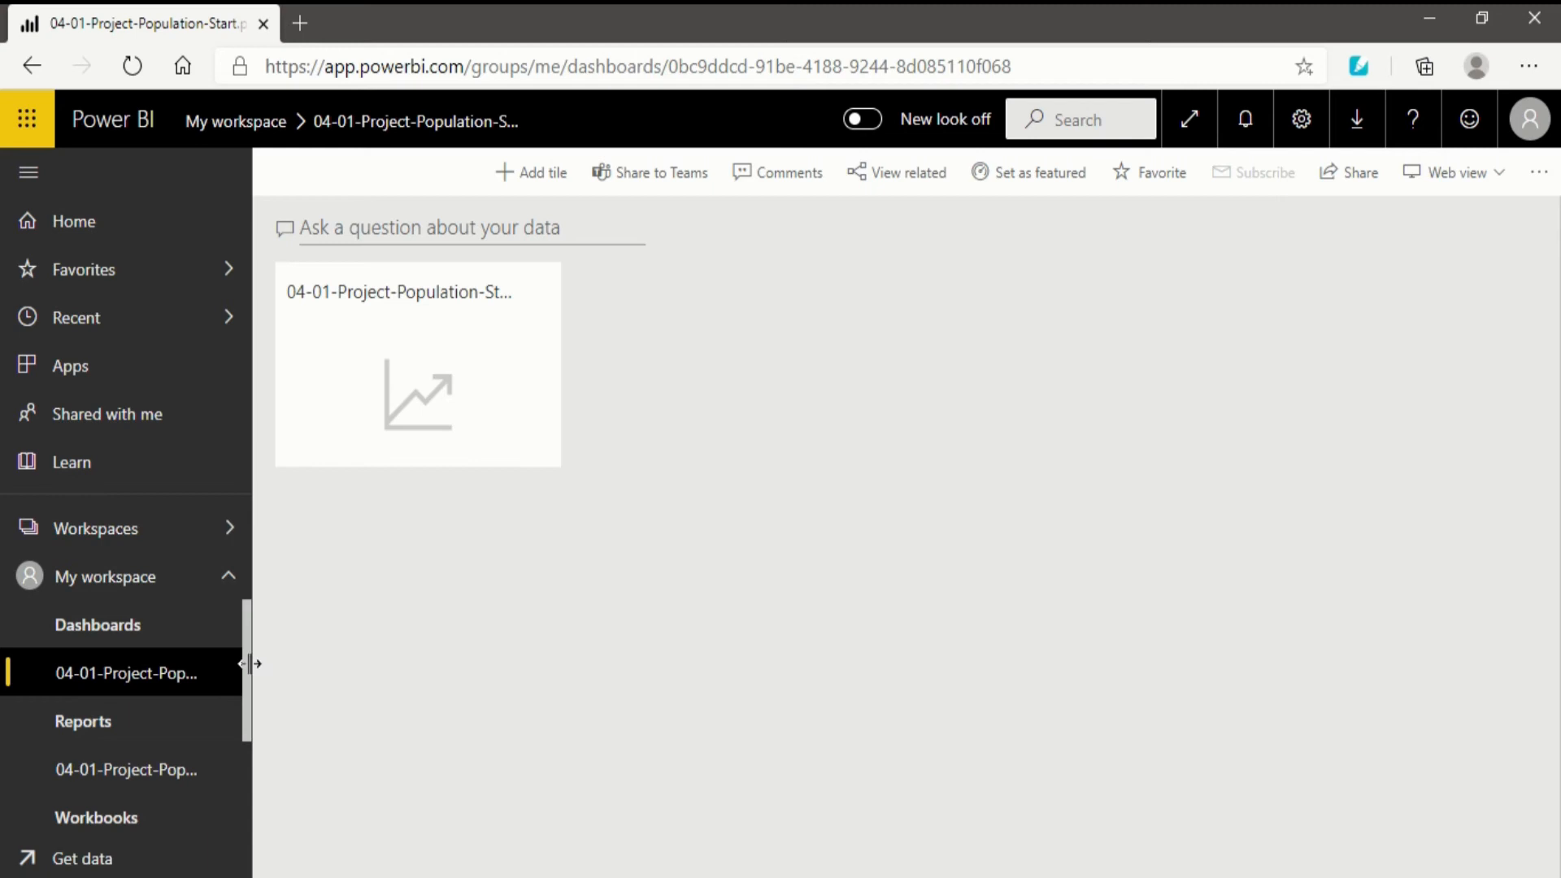
- Open the 04-01-Project-Population-Start dataset from My workspace to start a blank report
{"action": "left_click_drag", "start_coordinate": [244, 662], "coordinate": [237, 782]}
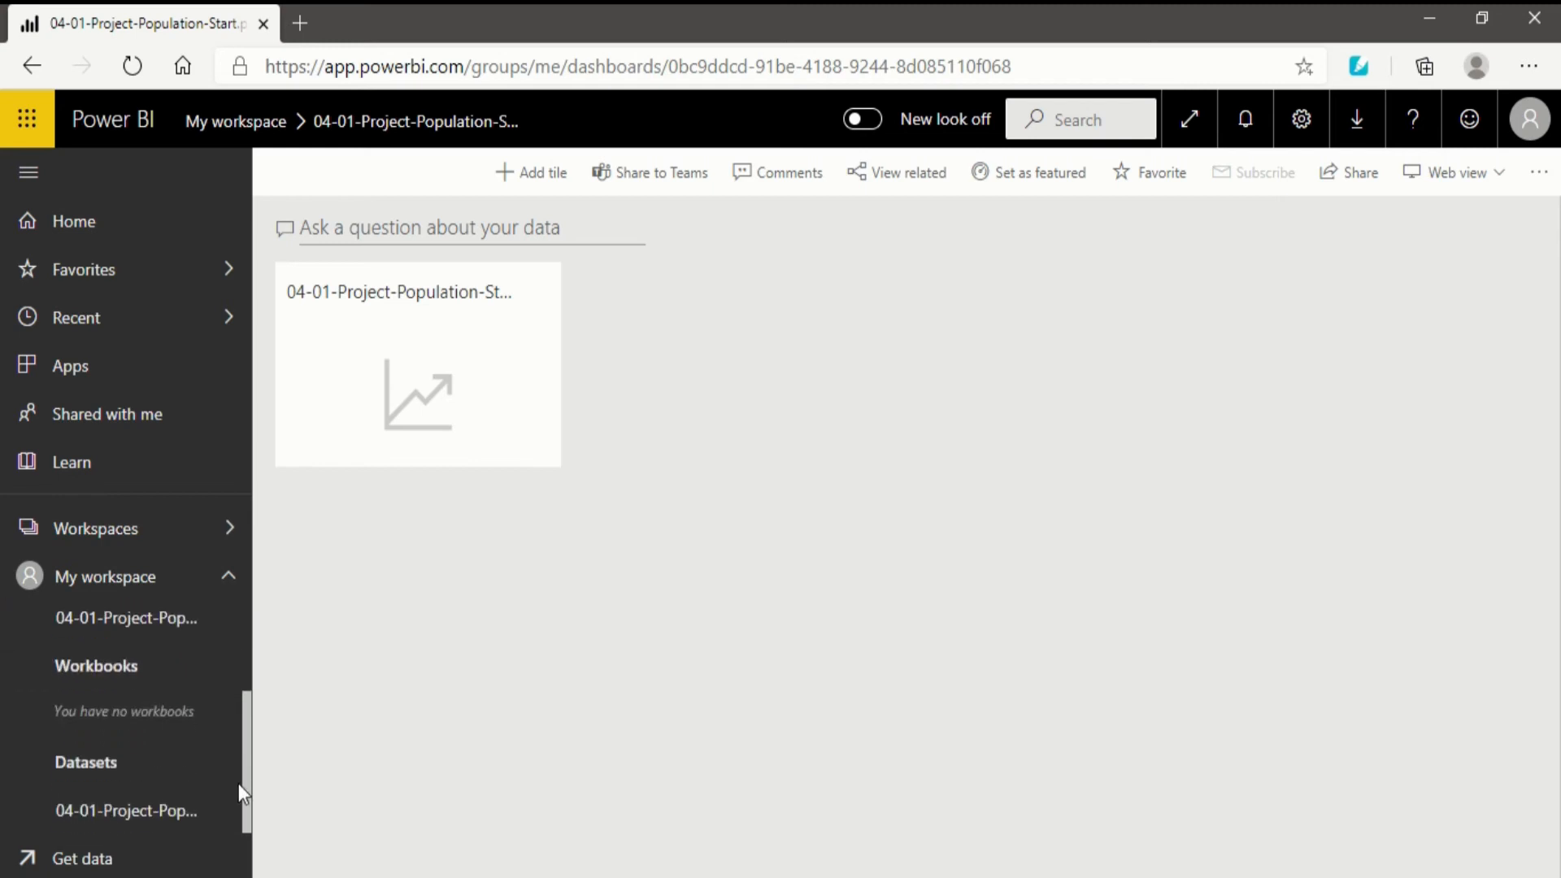
{"action": "left_click", "coordinate": [161, 810]}
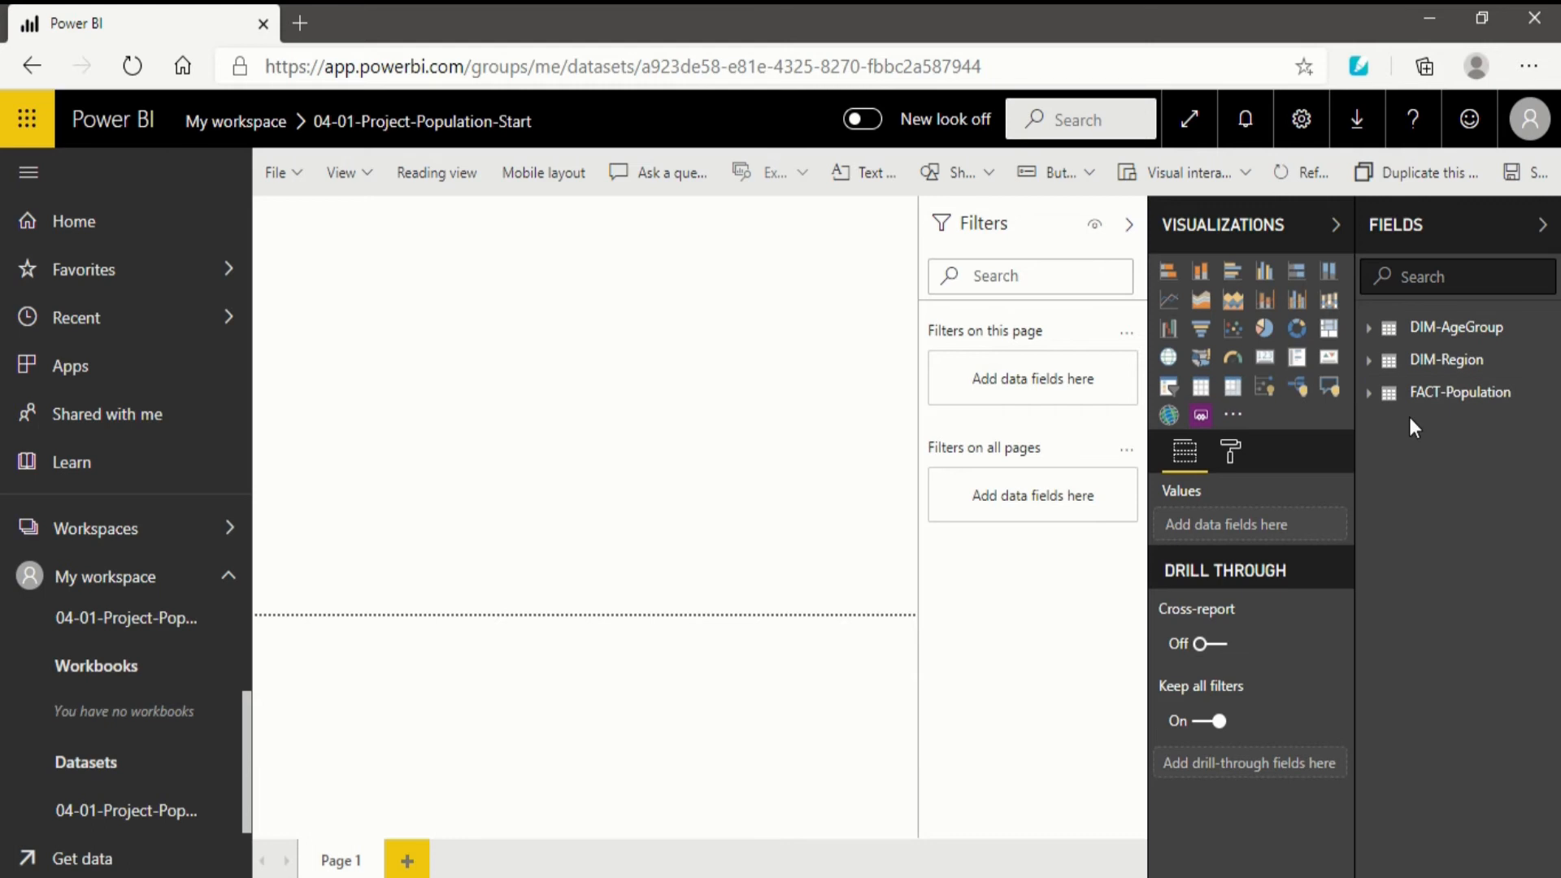
{"action": "left_click", "coordinate": [1446, 289]}
- Preview the blank report in reading view and return to editing it
{"action": "left_click", "coordinate": [442, 185]}
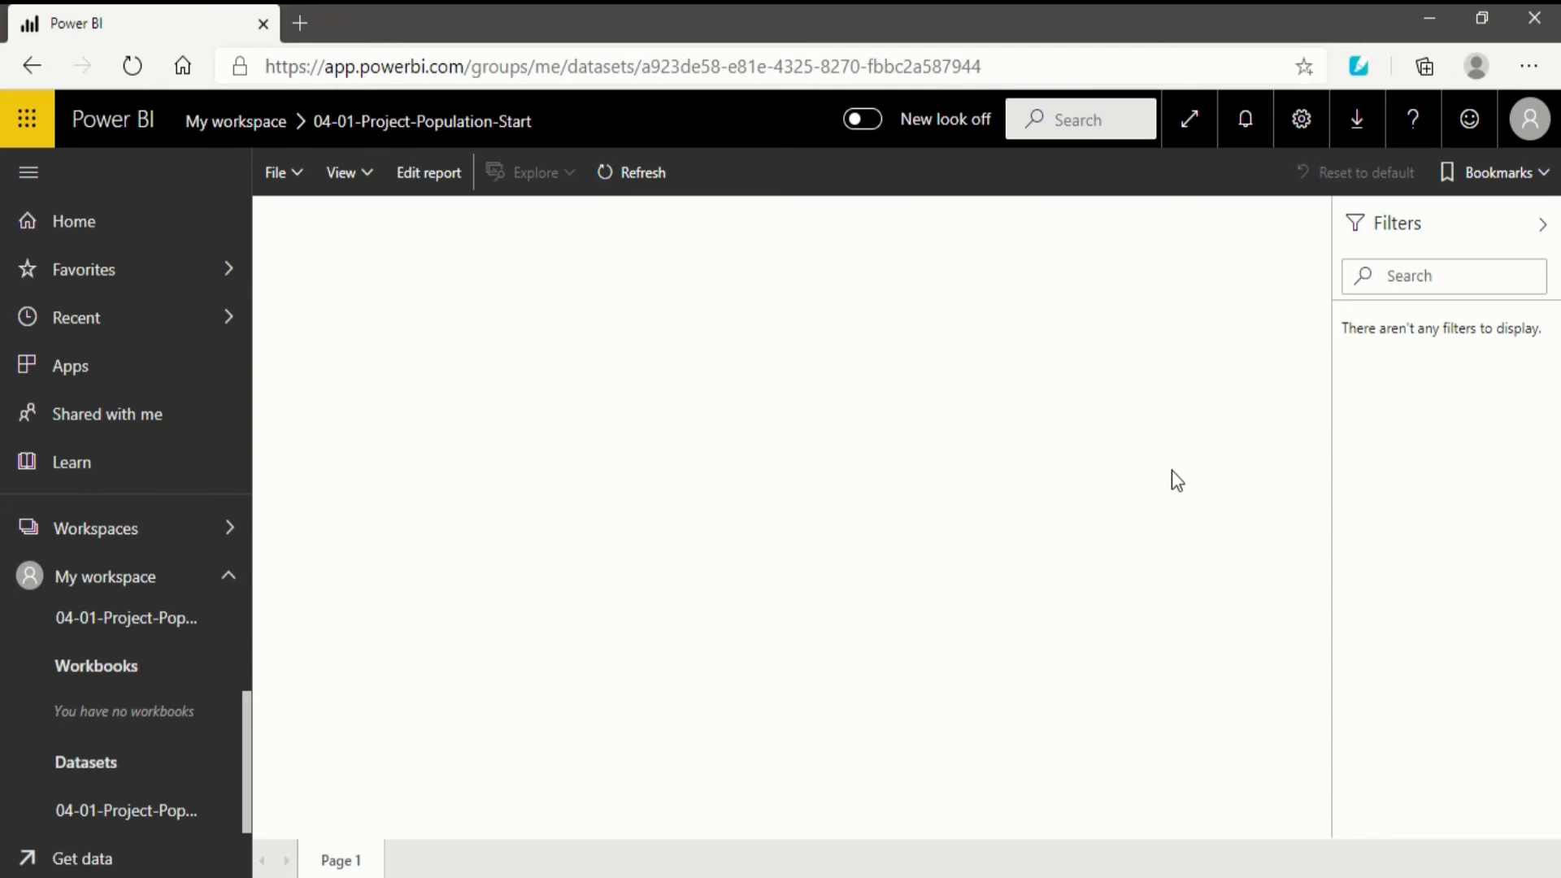
{"action": "left_click", "coordinate": [424, 184]}
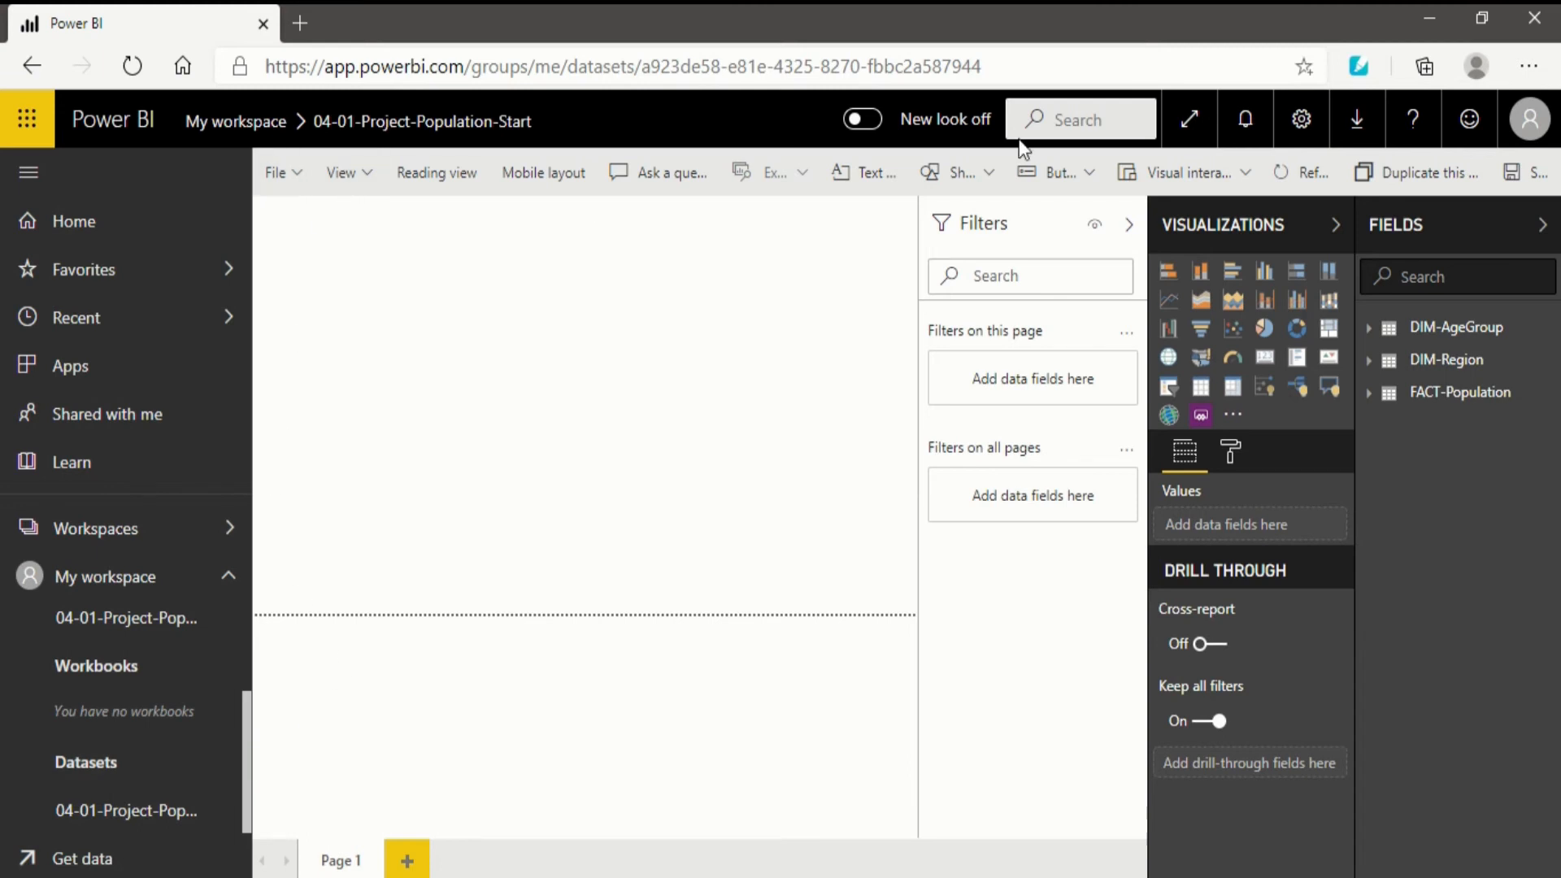
{"action": "left_click", "coordinate": [300, 192]}
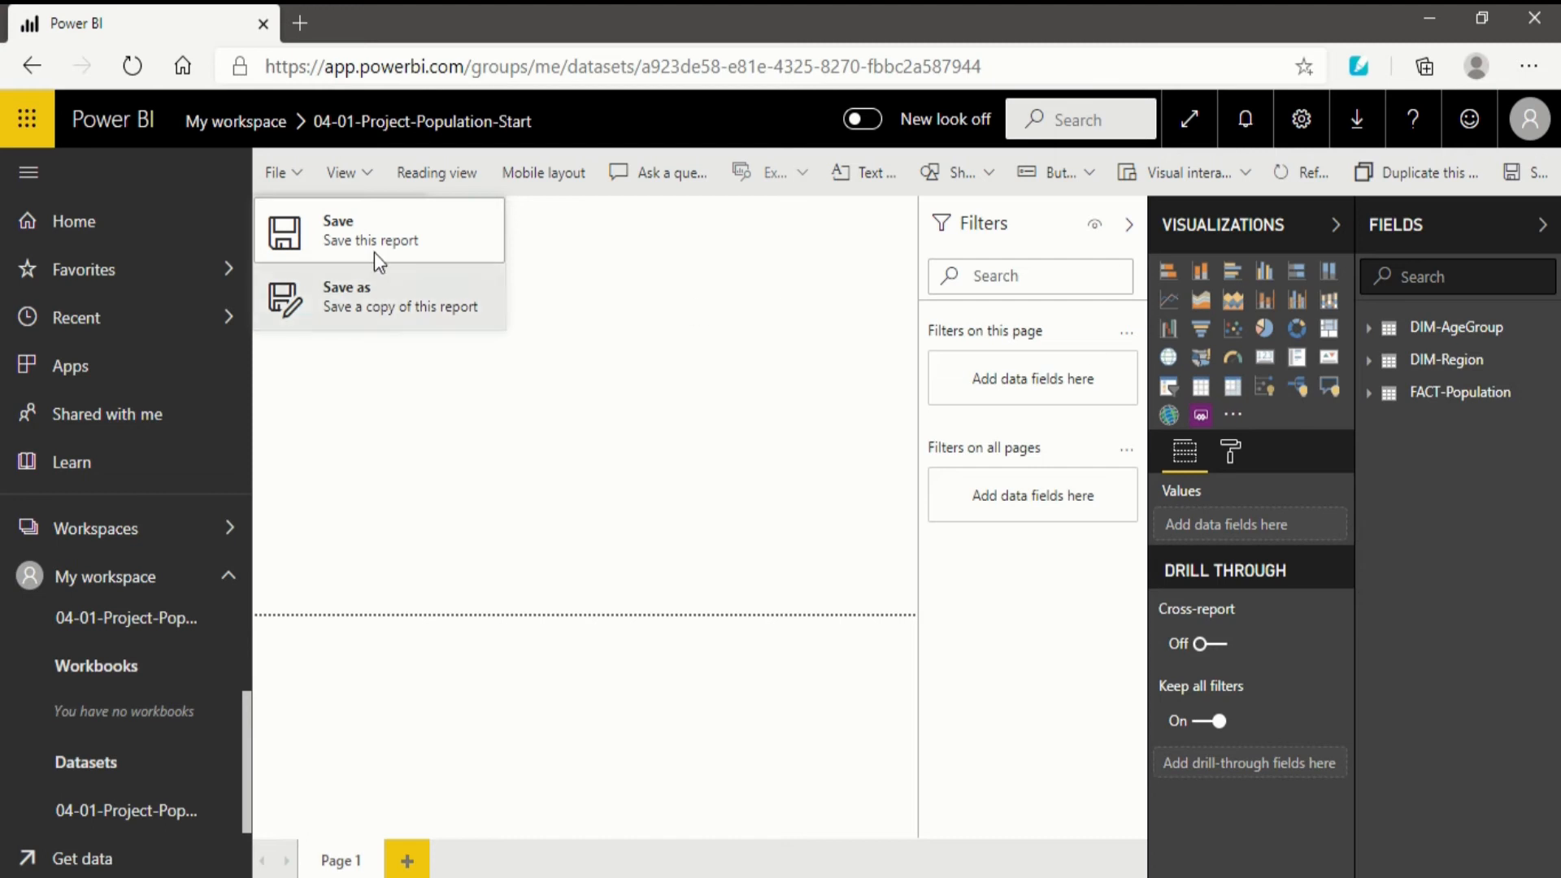
{"action": "left_click", "coordinate": [699, 261]}
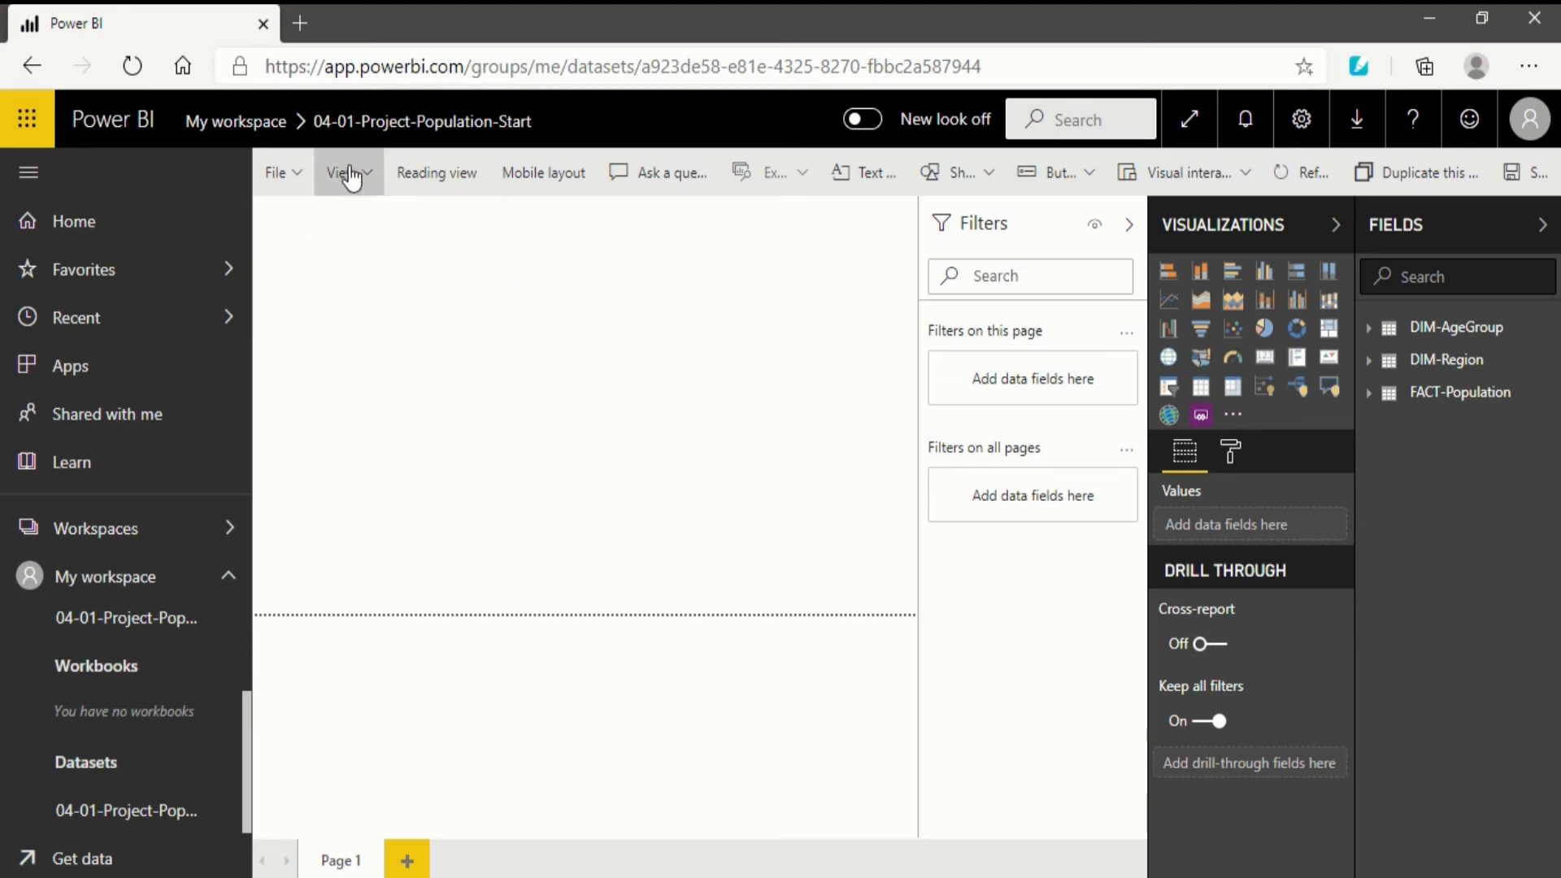
{"action": "left_click", "coordinate": [351, 174]}
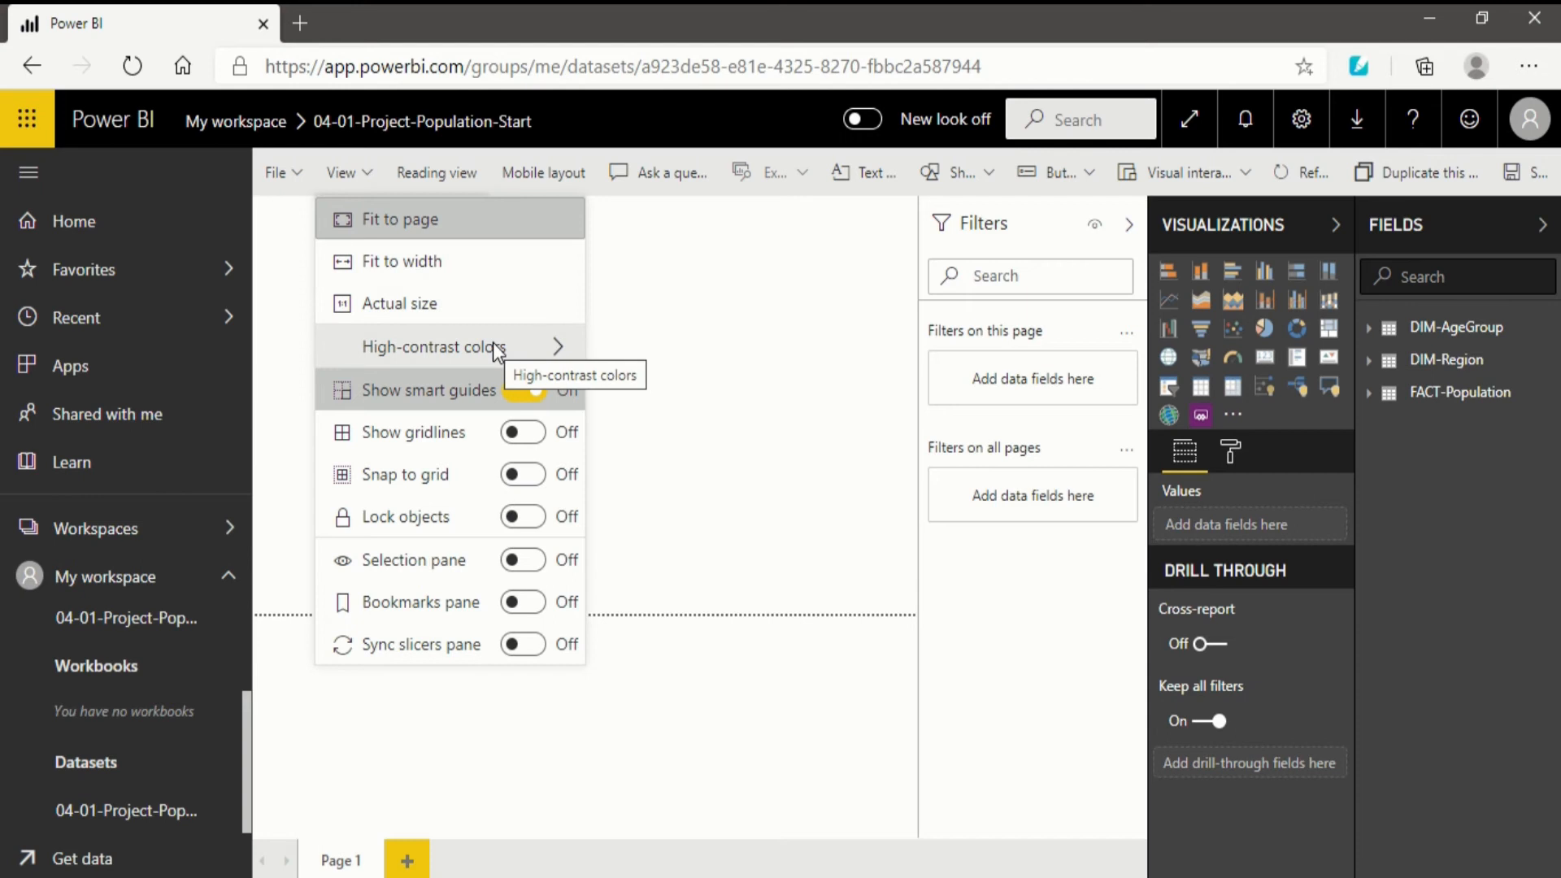
{"action": "left_click", "coordinate": [556, 346]}
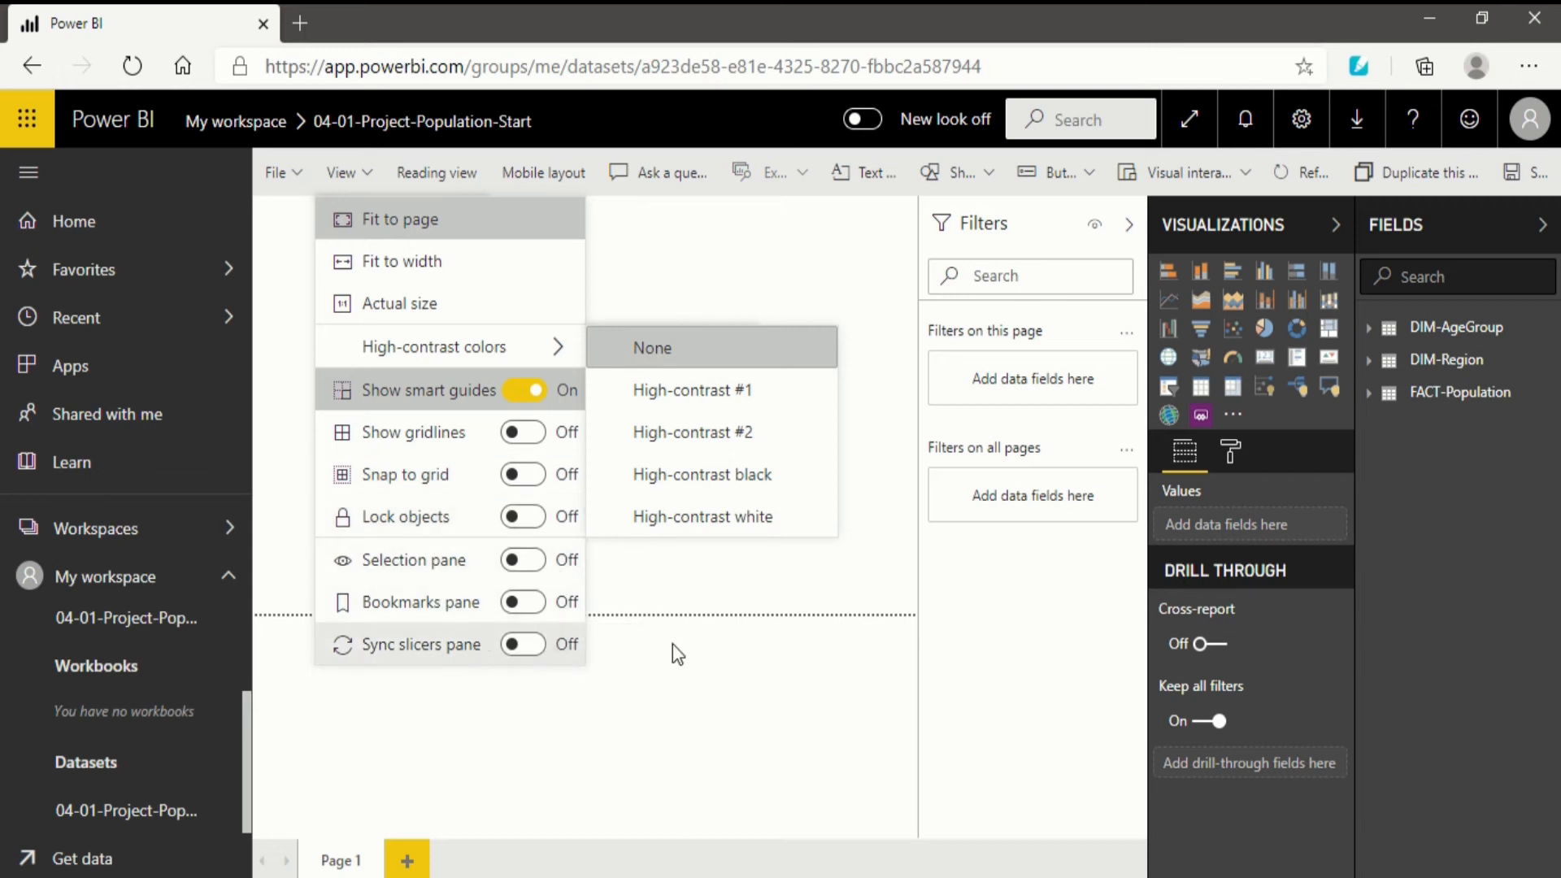
{"action": "left_click", "coordinate": [774, 563]}
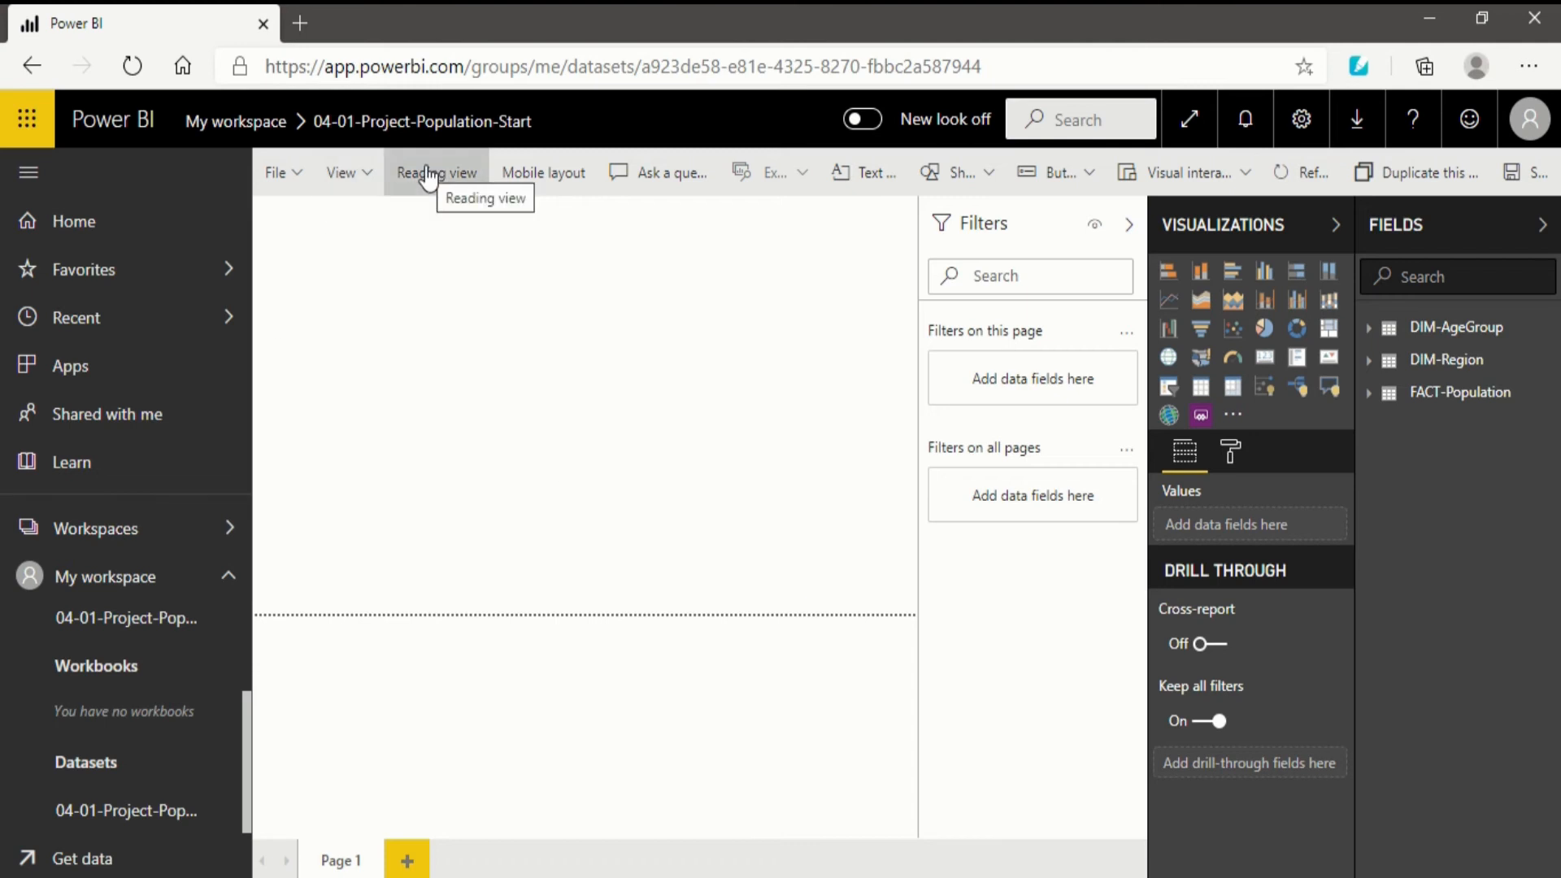
- Examine the report page's mobile layout grid and return to the web layout
{"action": "left_click", "coordinate": [531, 174]}
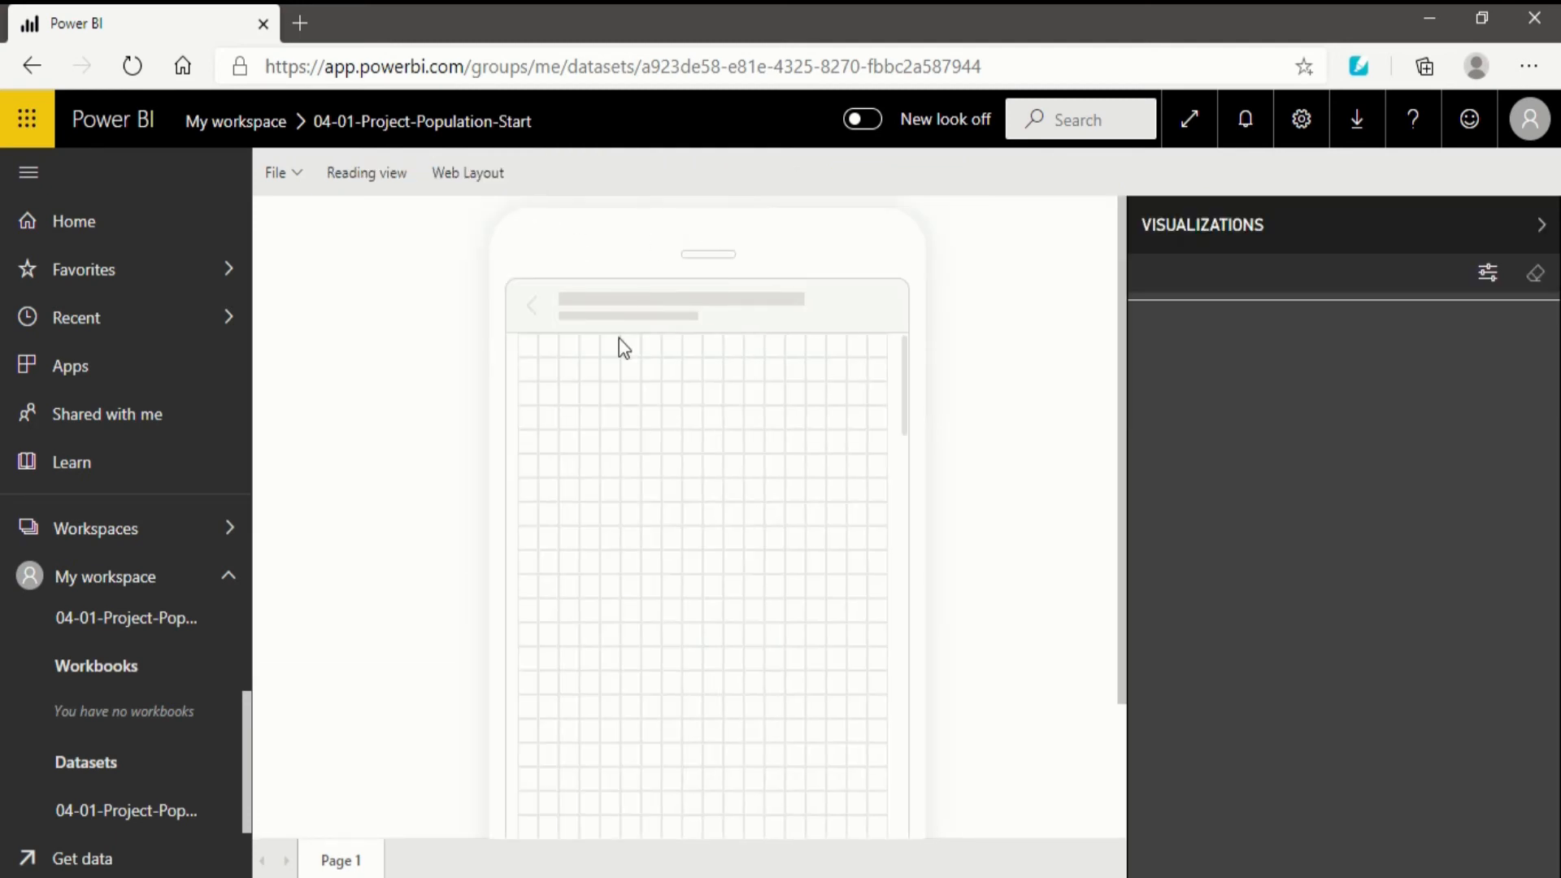
{"action": "scroll", "coordinate": [677, 470], "scroll_direction": "down", "scroll_amount": 2}
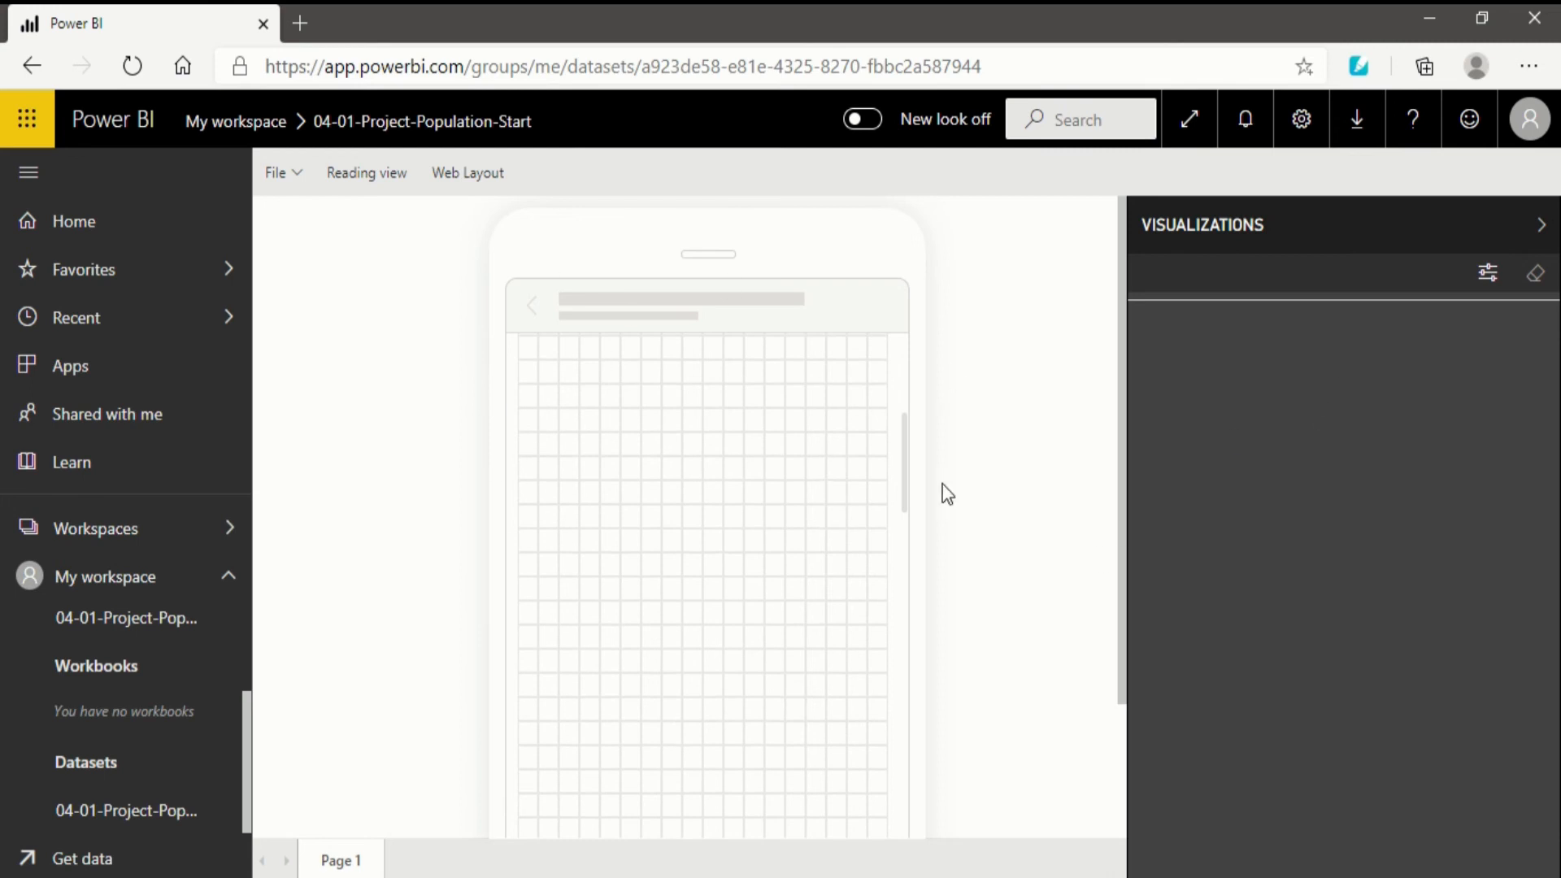
{"action": "scroll", "coordinate": [707, 480], "scroll_direction": "down", "scroll_amount": 5}
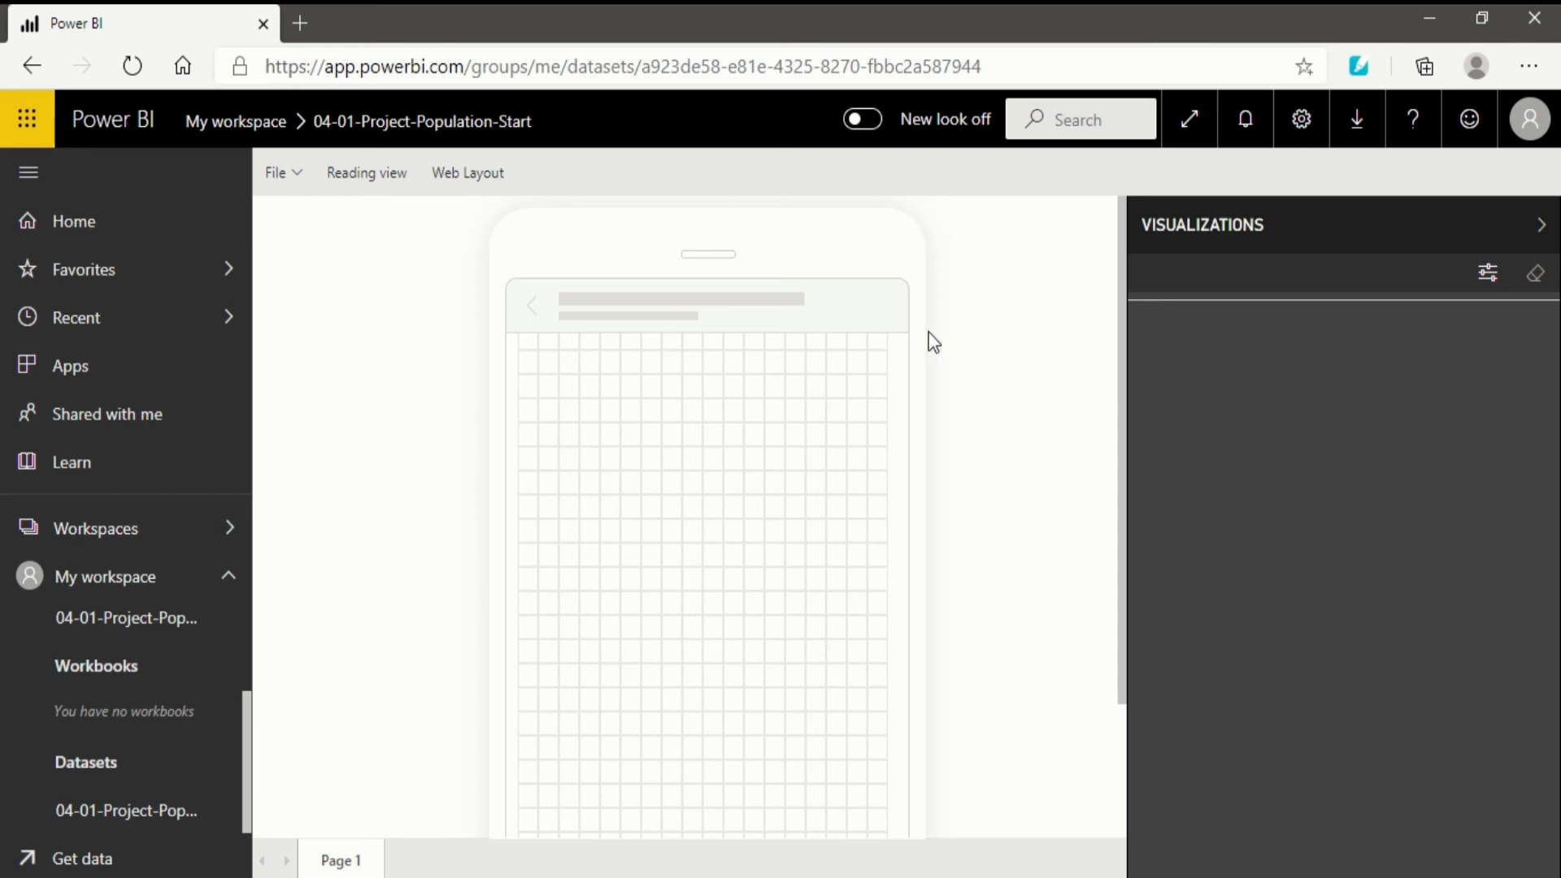
{"action": "left_click", "coordinate": [490, 174]}
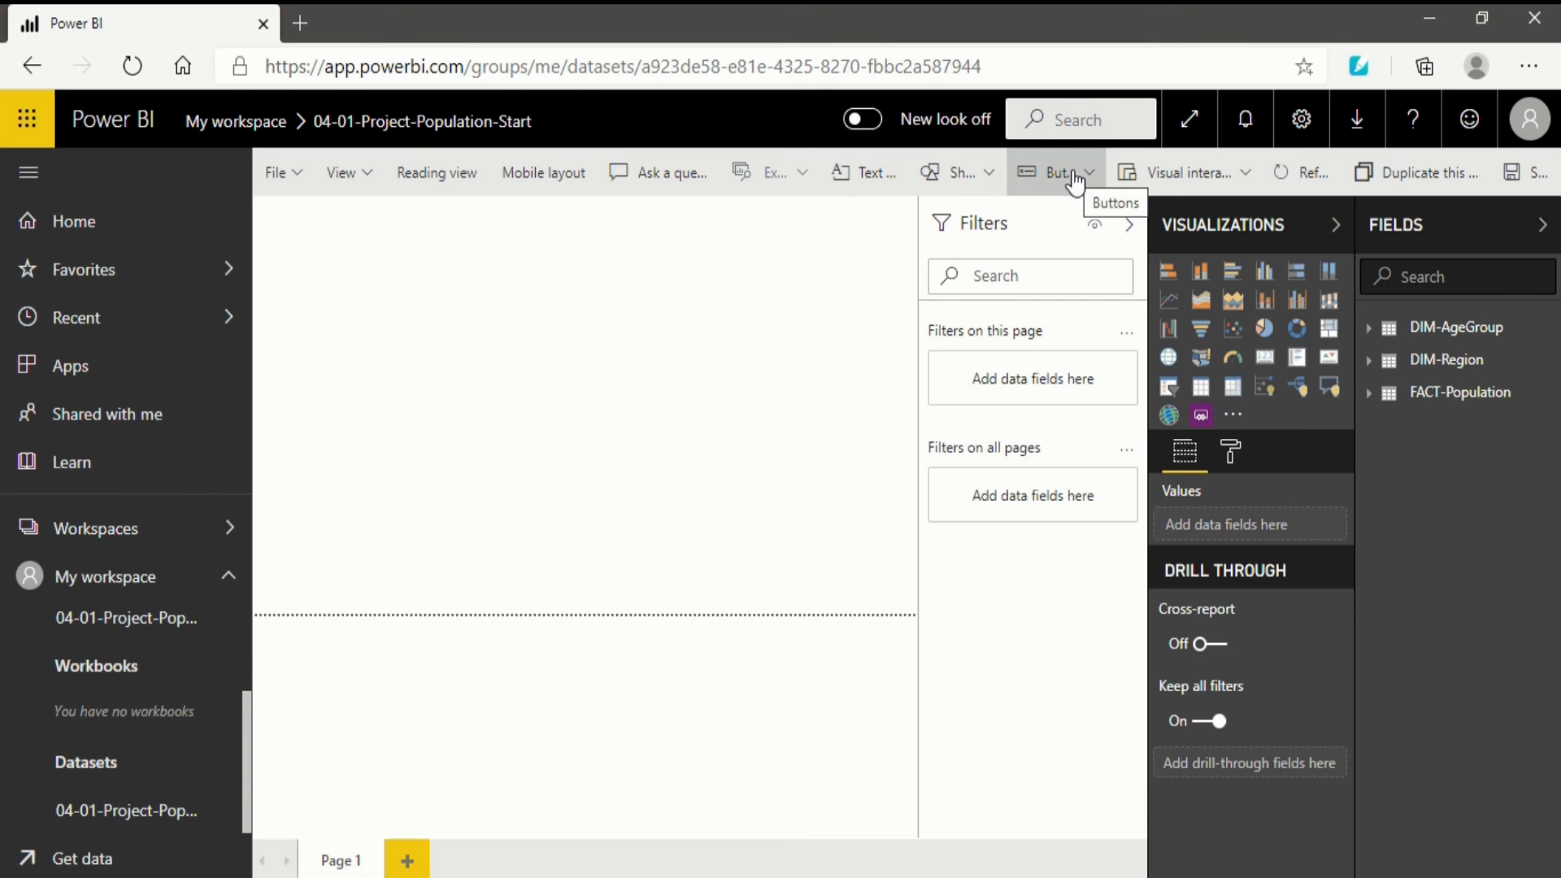
{"action": "left_click", "coordinate": [1197, 175]}
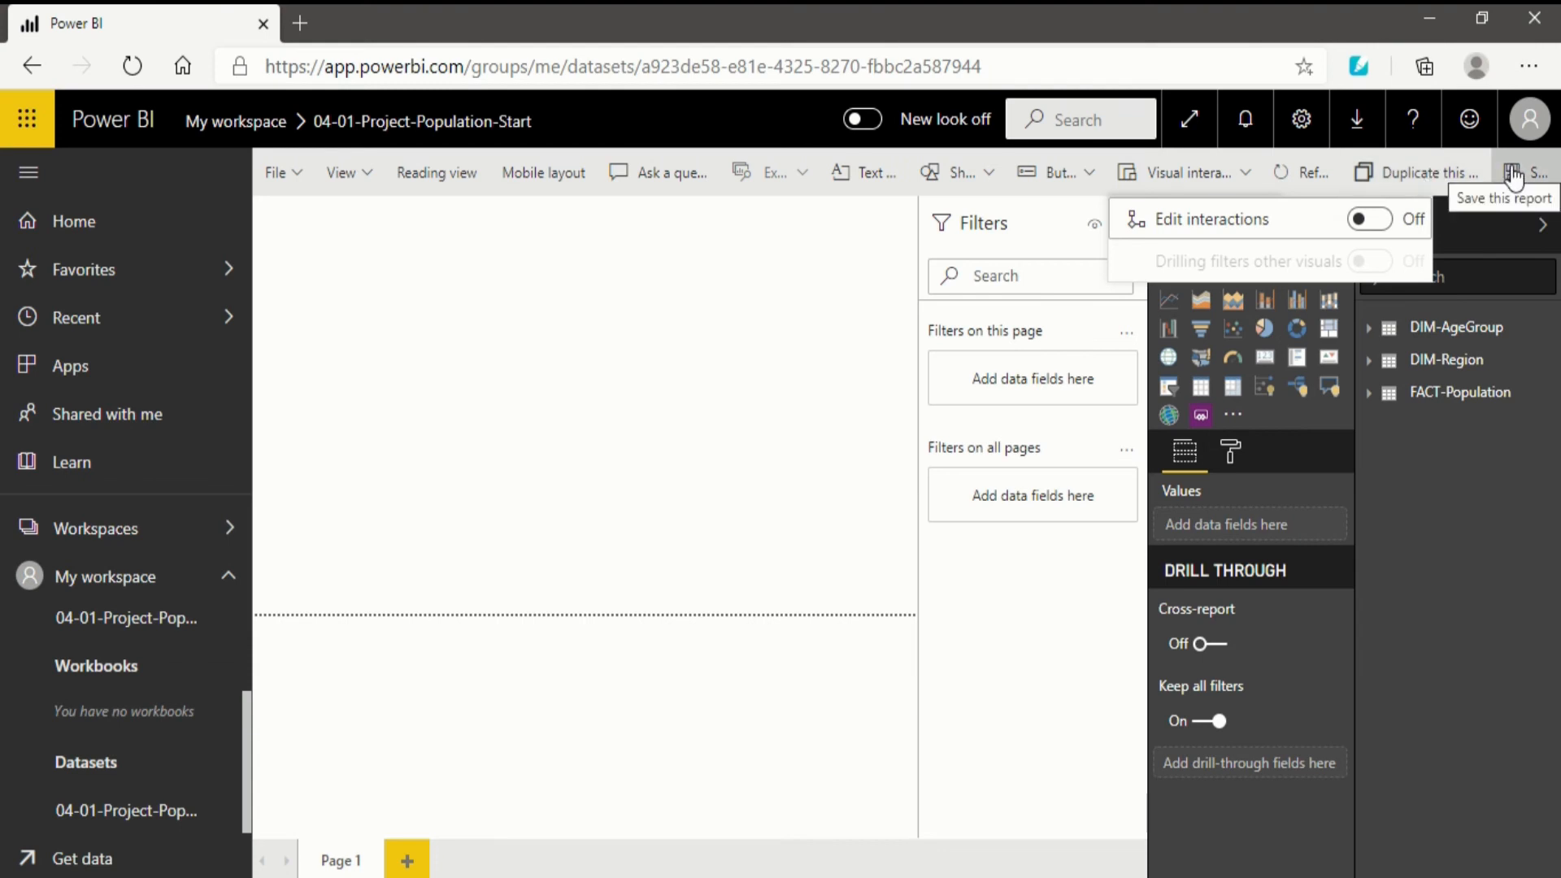
{"action": "left_click", "coordinate": [594, 376]}
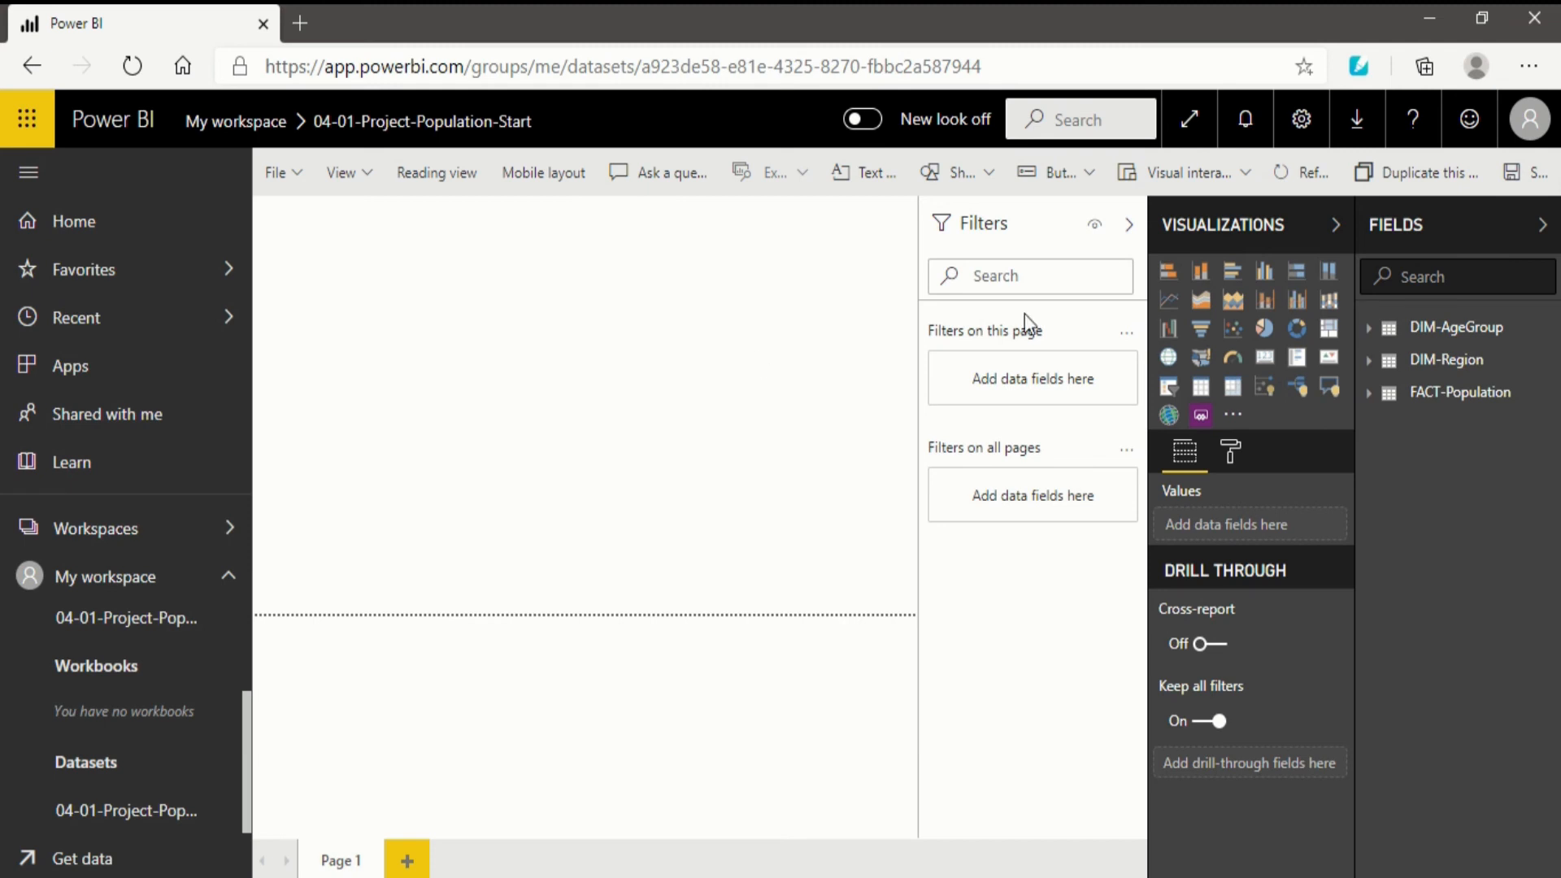
- Add a pie chart to the page, enlarge it, and use Population from FACT-Population as its values
{"action": "left_click", "coordinate": [1263, 341]}
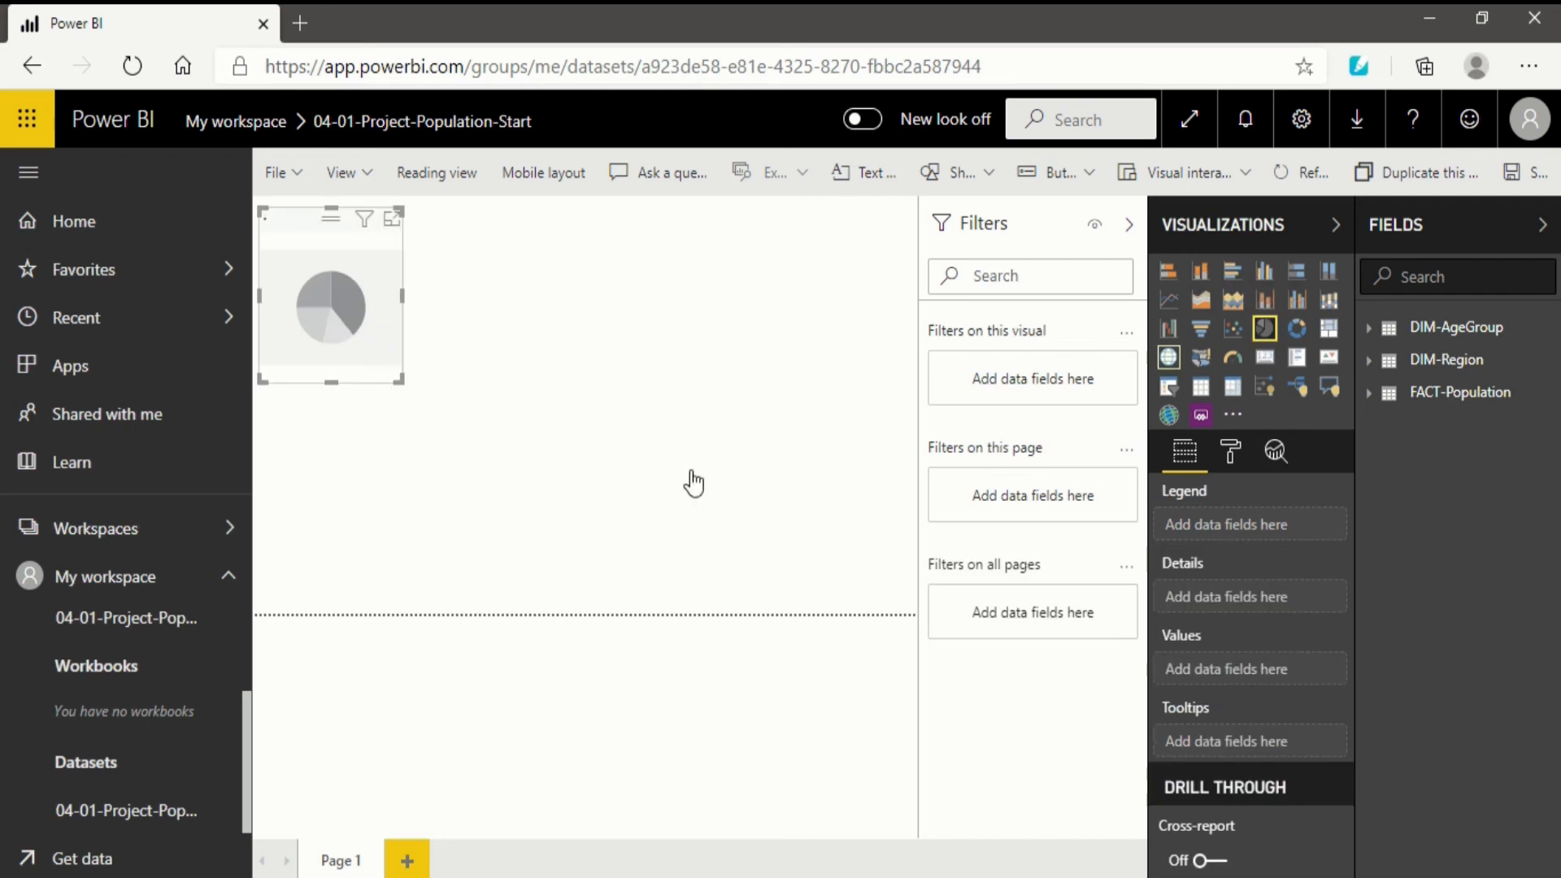
{"action": "left_click_drag", "start_coordinate": [399, 377], "coordinate": [596, 585]}
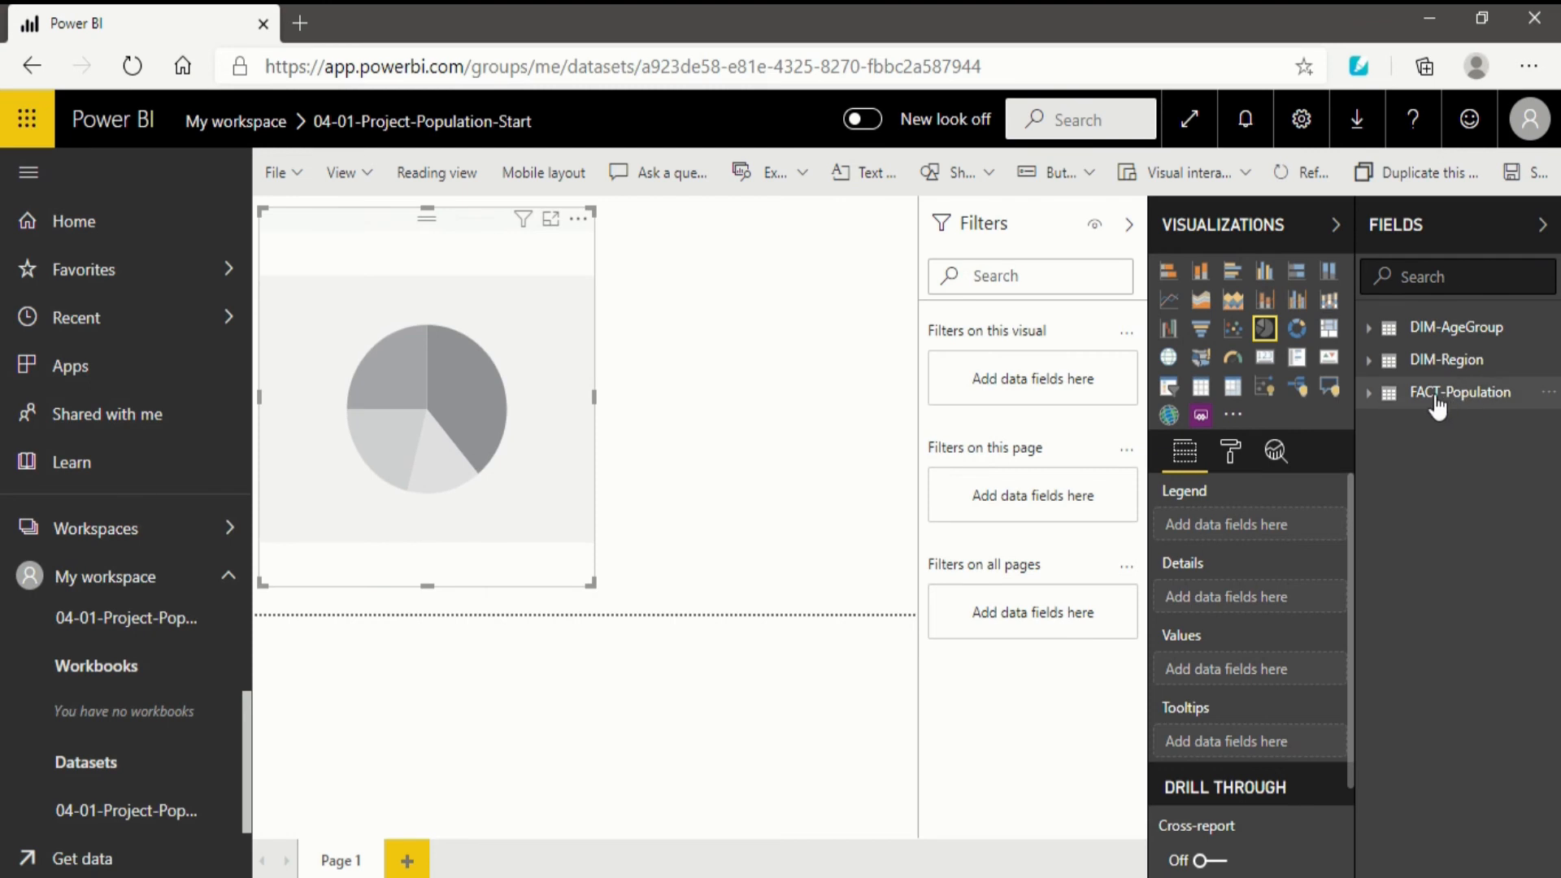
{"action": "left_click", "coordinate": [1385, 407]}
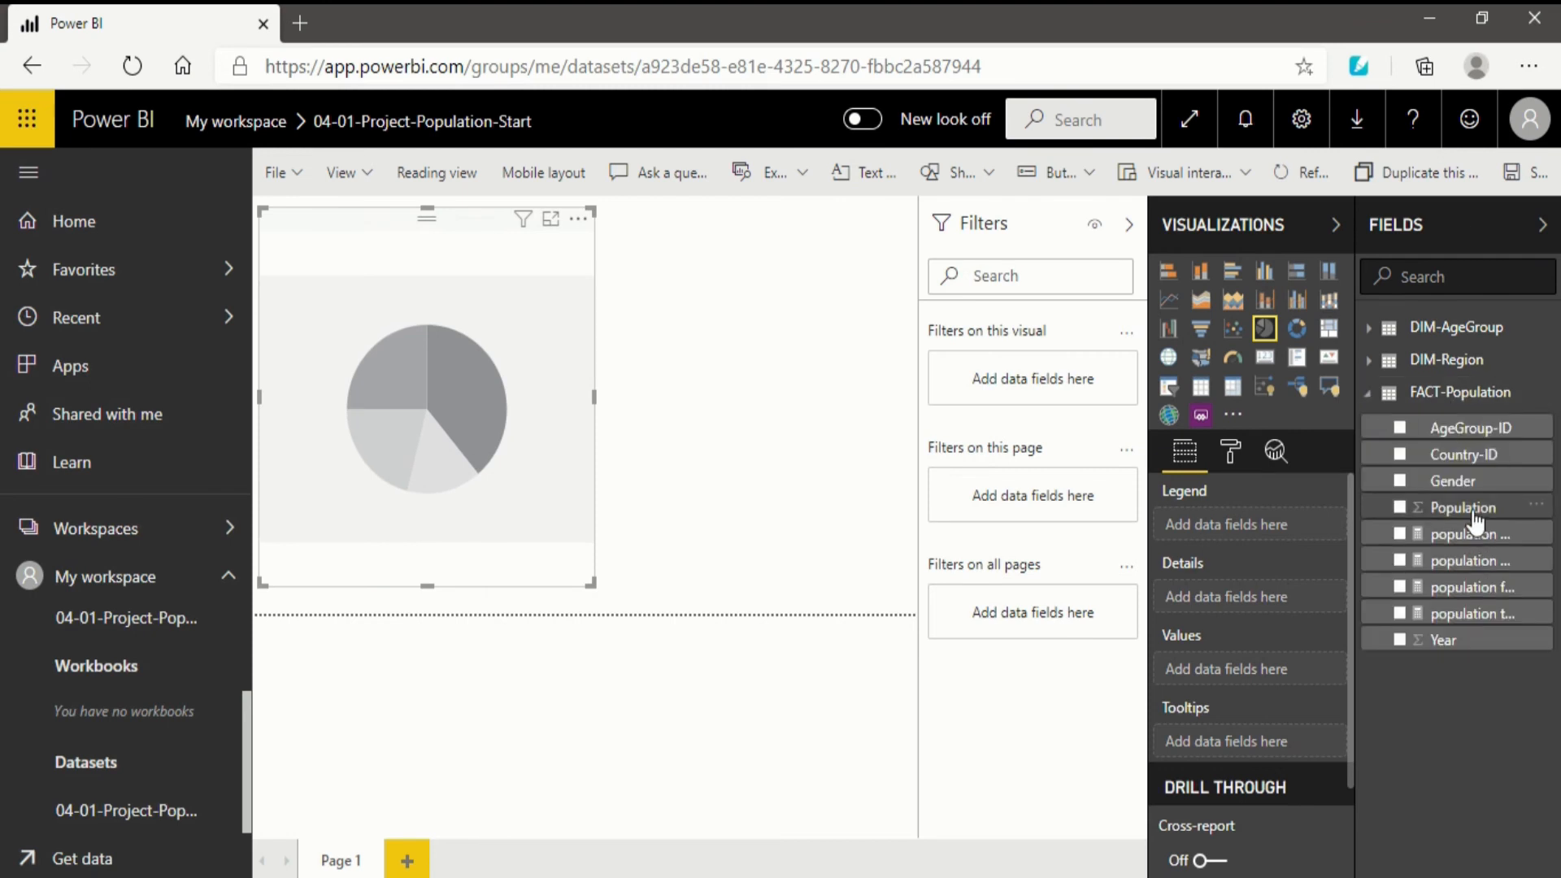
{"action": "left_click_drag", "start_coordinate": [1476, 520], "coordinate": [1280, 627]}
{"action": "left_click_drag", "start_coordinate": [1474, 516], "coordinate": [1271, 665]}
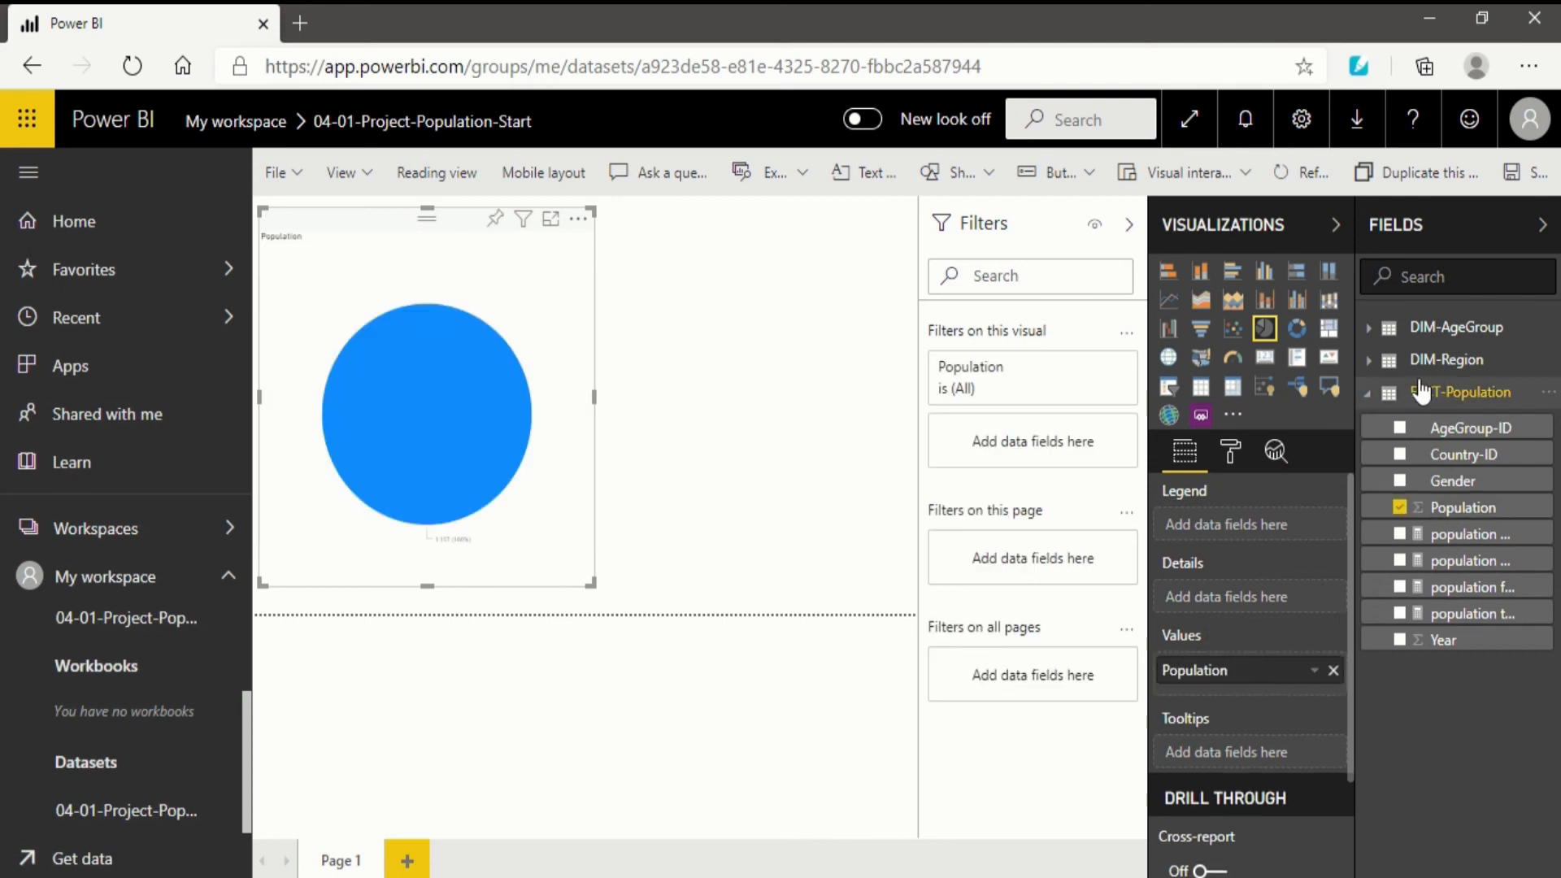
- Break down the pie chart by using Region-Name from DIM-Region as its details
{"action": "left_click", "coordinate": [1435, 360]}
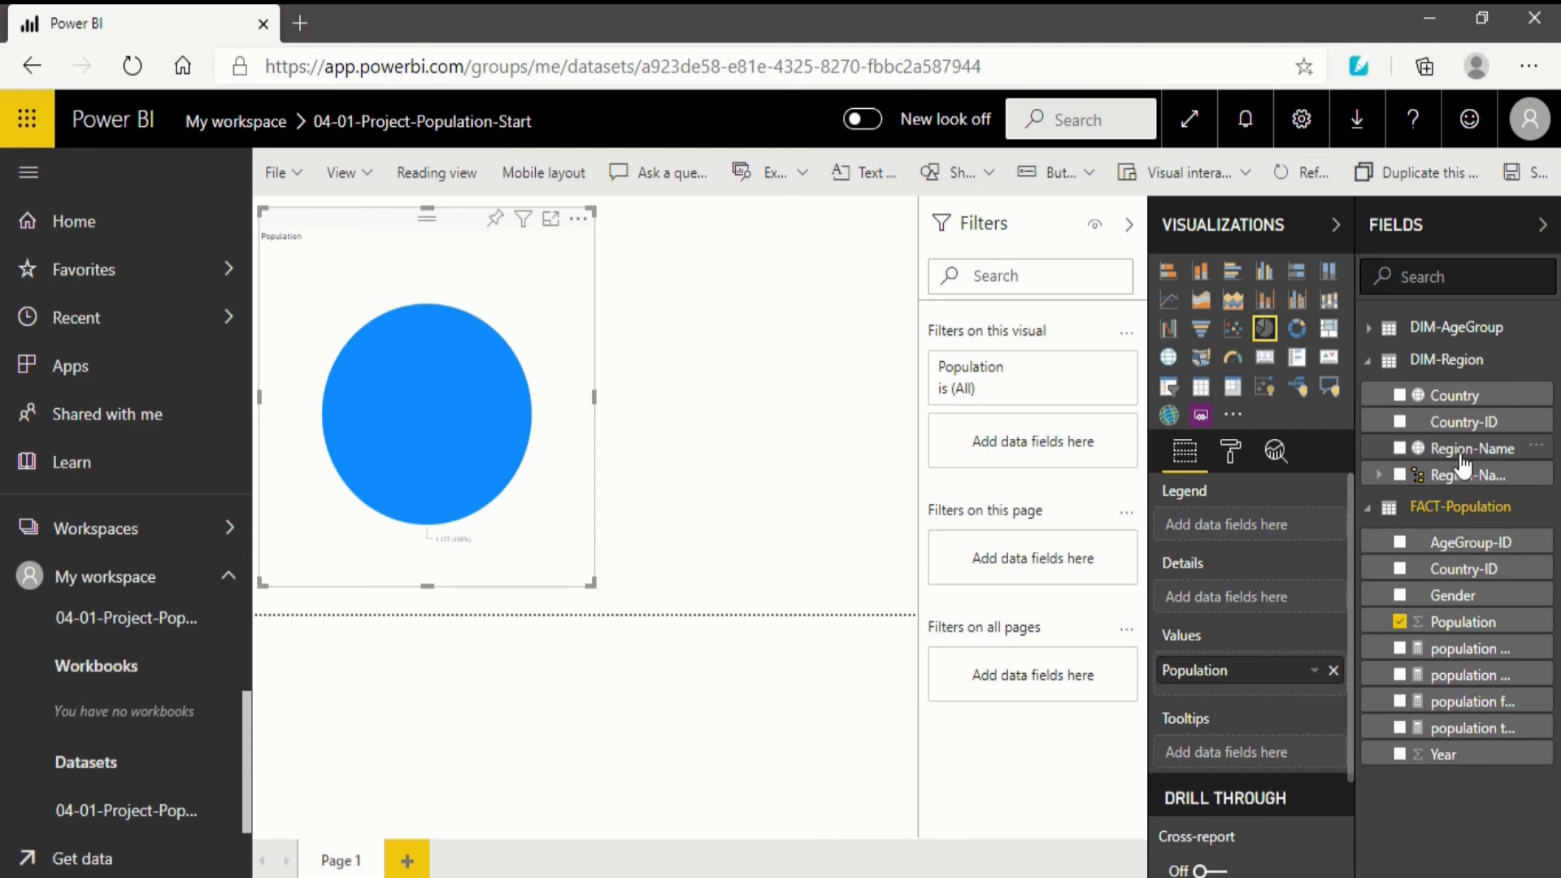
{"action": "left_click_drag", "start_coordinate": [1463, 451], "coordinate": [1255, 600]}
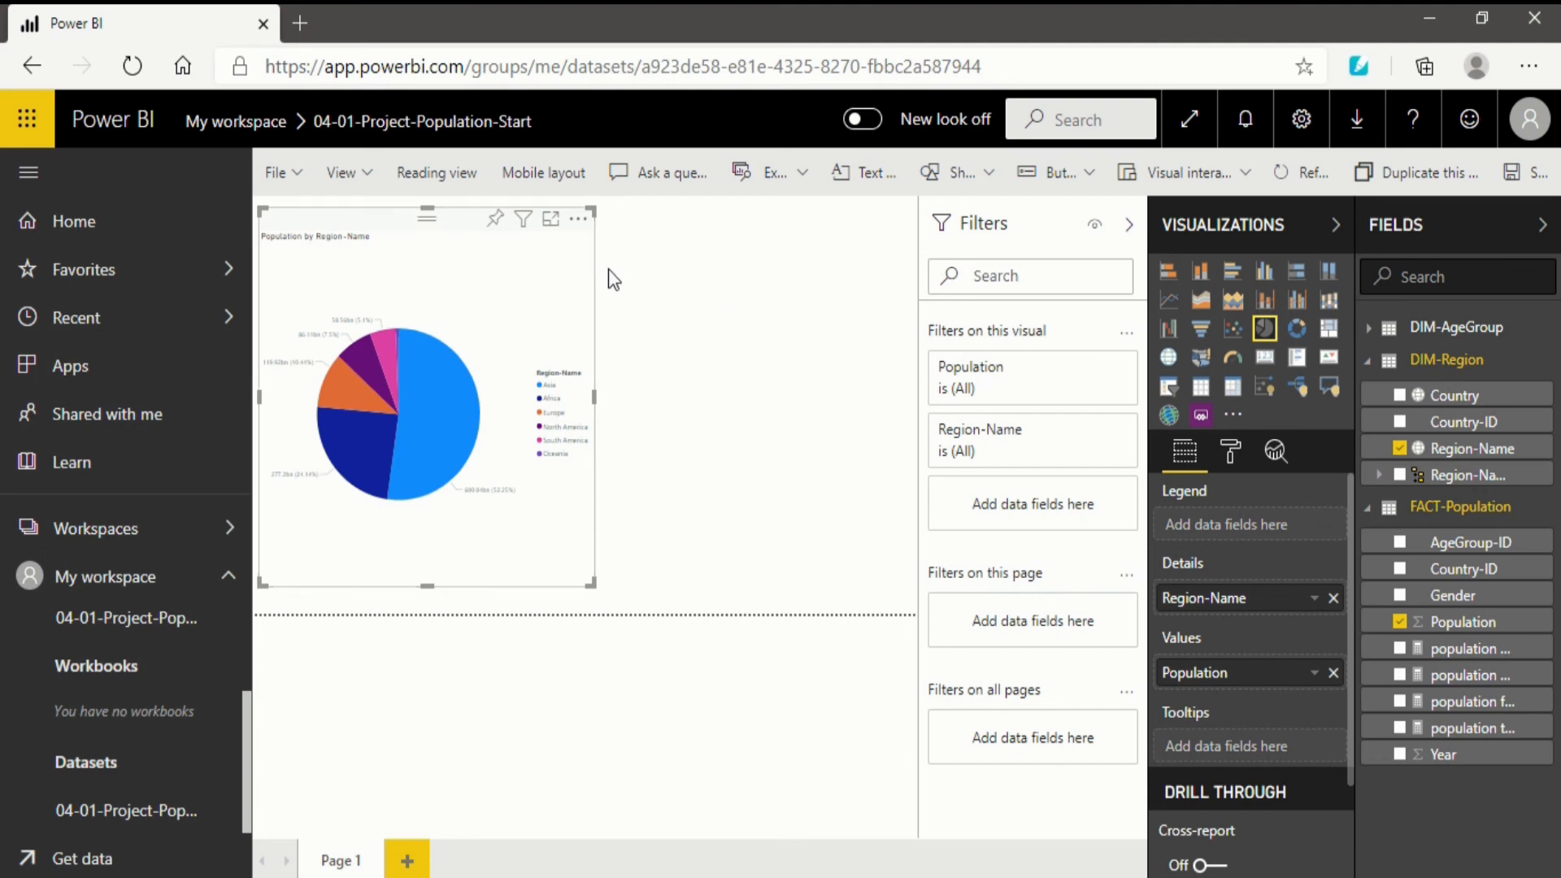
{"action": "left_click", "coordinate": [775, 278]}
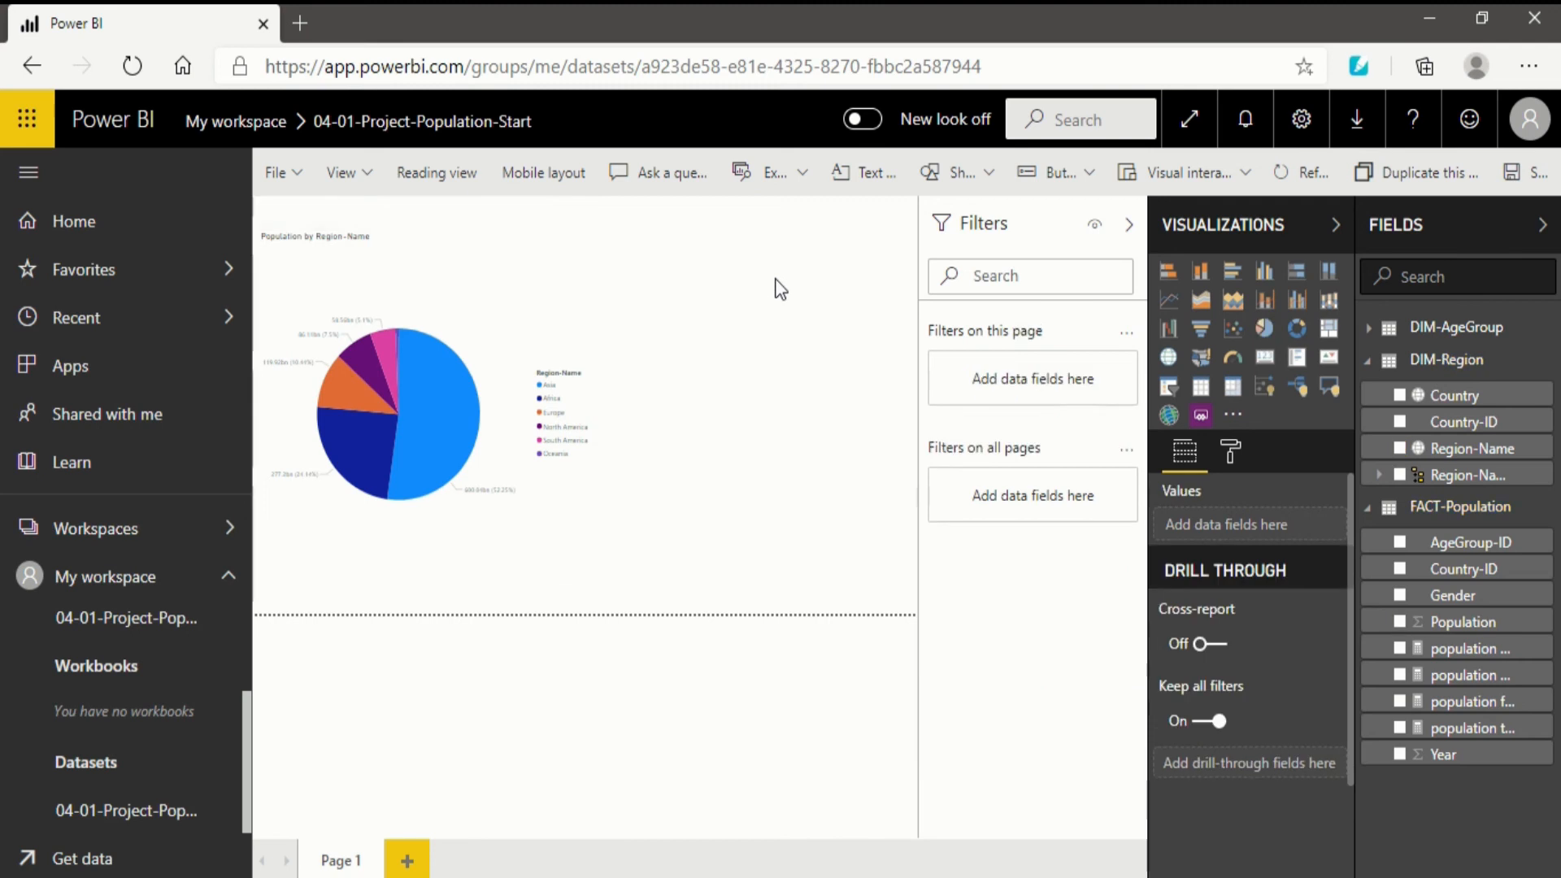
- Add a stacked bar chart beside the pie chart with Population as values and DIM-AgeGroup's Category as legend
{"action": "left_click", "coordinate": [1168, 272]}
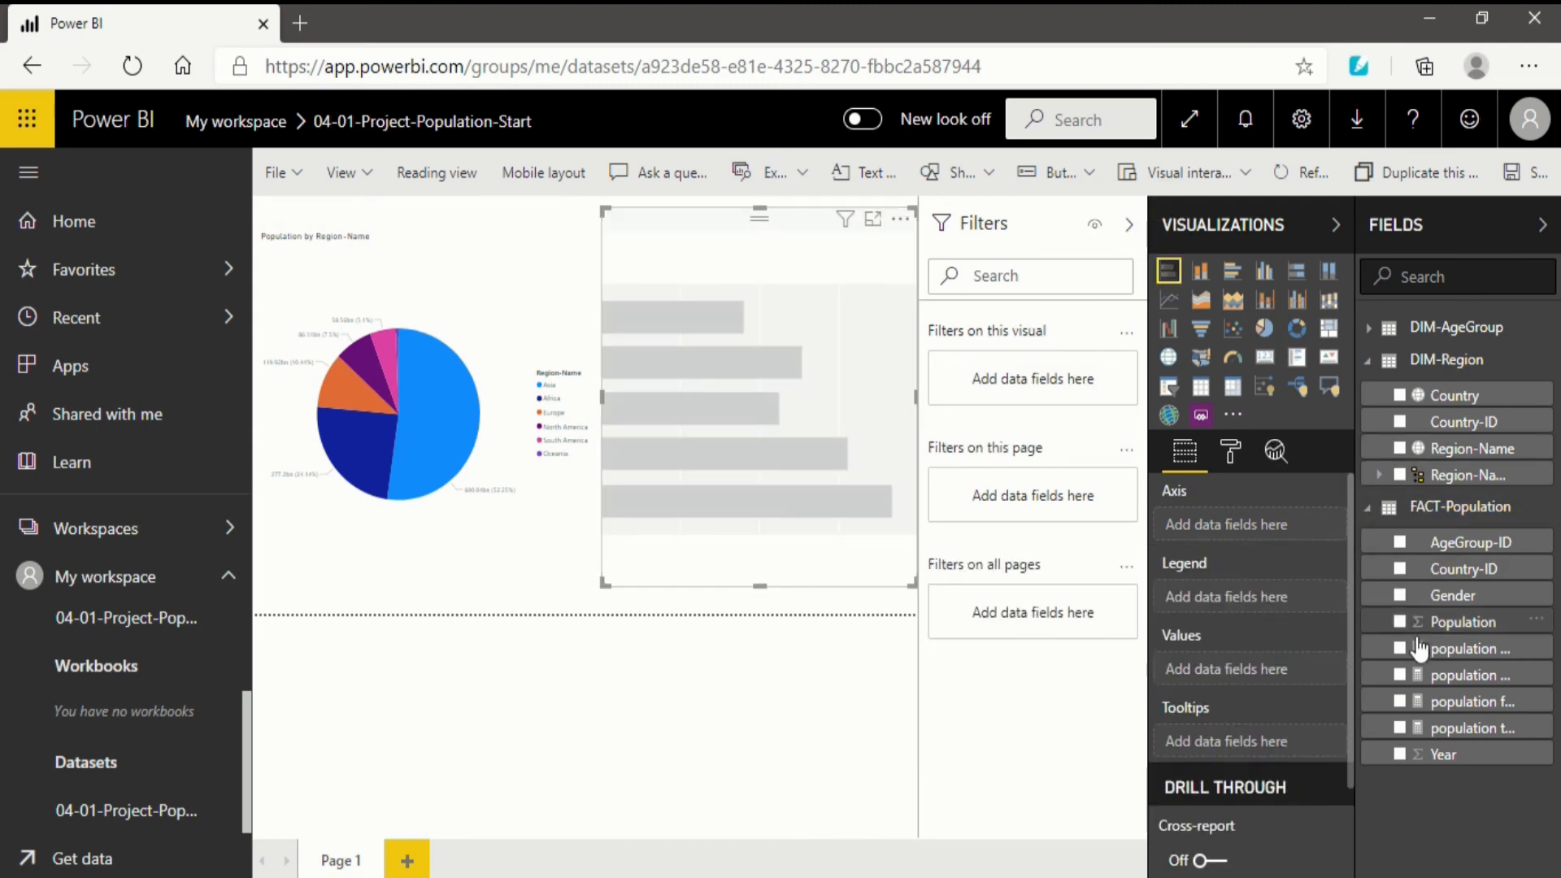
{"action": "left_click_drag", "start_coordinate": [1417, 638], "coordinate": [1244, 654]}
{"action": "left_click", "coordinate": [1423, 329]}
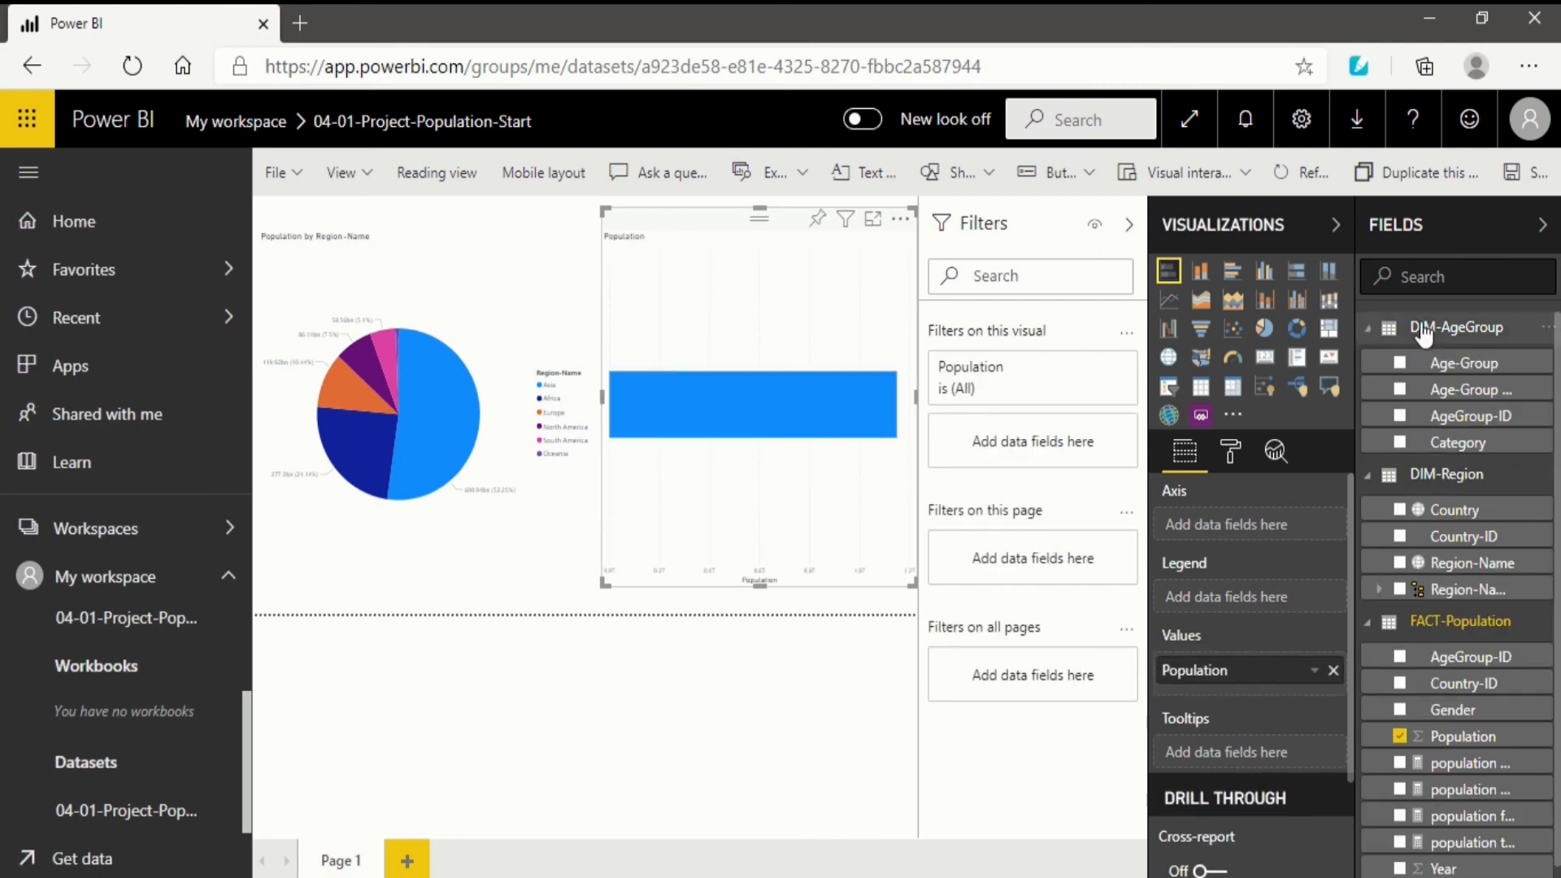
{"action": "left_click_drag", "start_coordinate": [1450, 447], "coordinate": [1247, 588]}
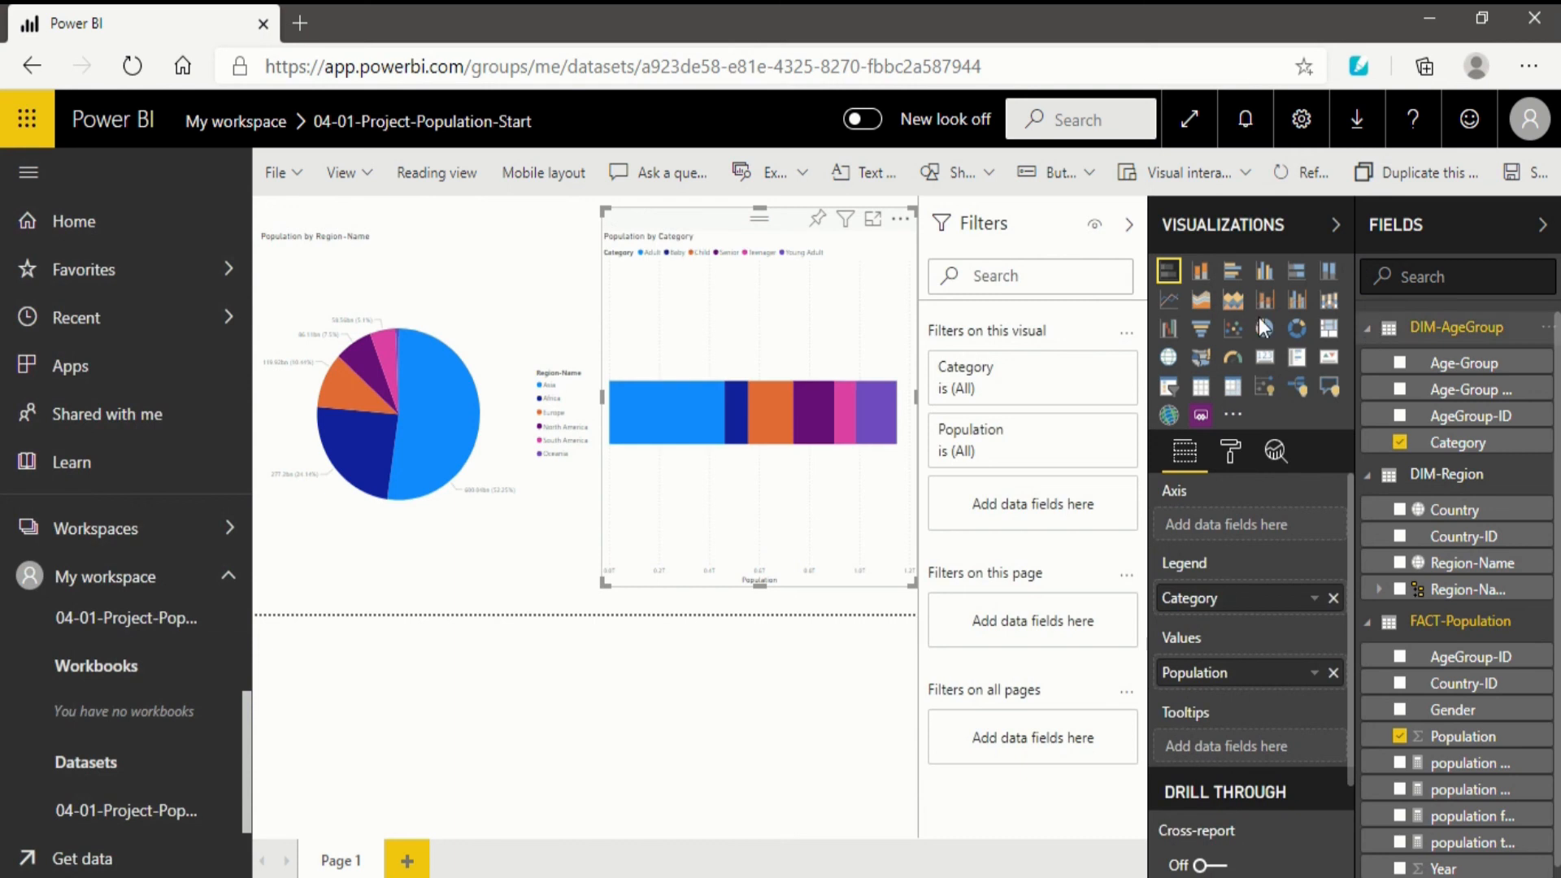
- Collapse the expanded DIM-AgeGroup, DIM-Region and FACT-Population tables
{"action": "left_click", "coordinate": [1367, 327]}
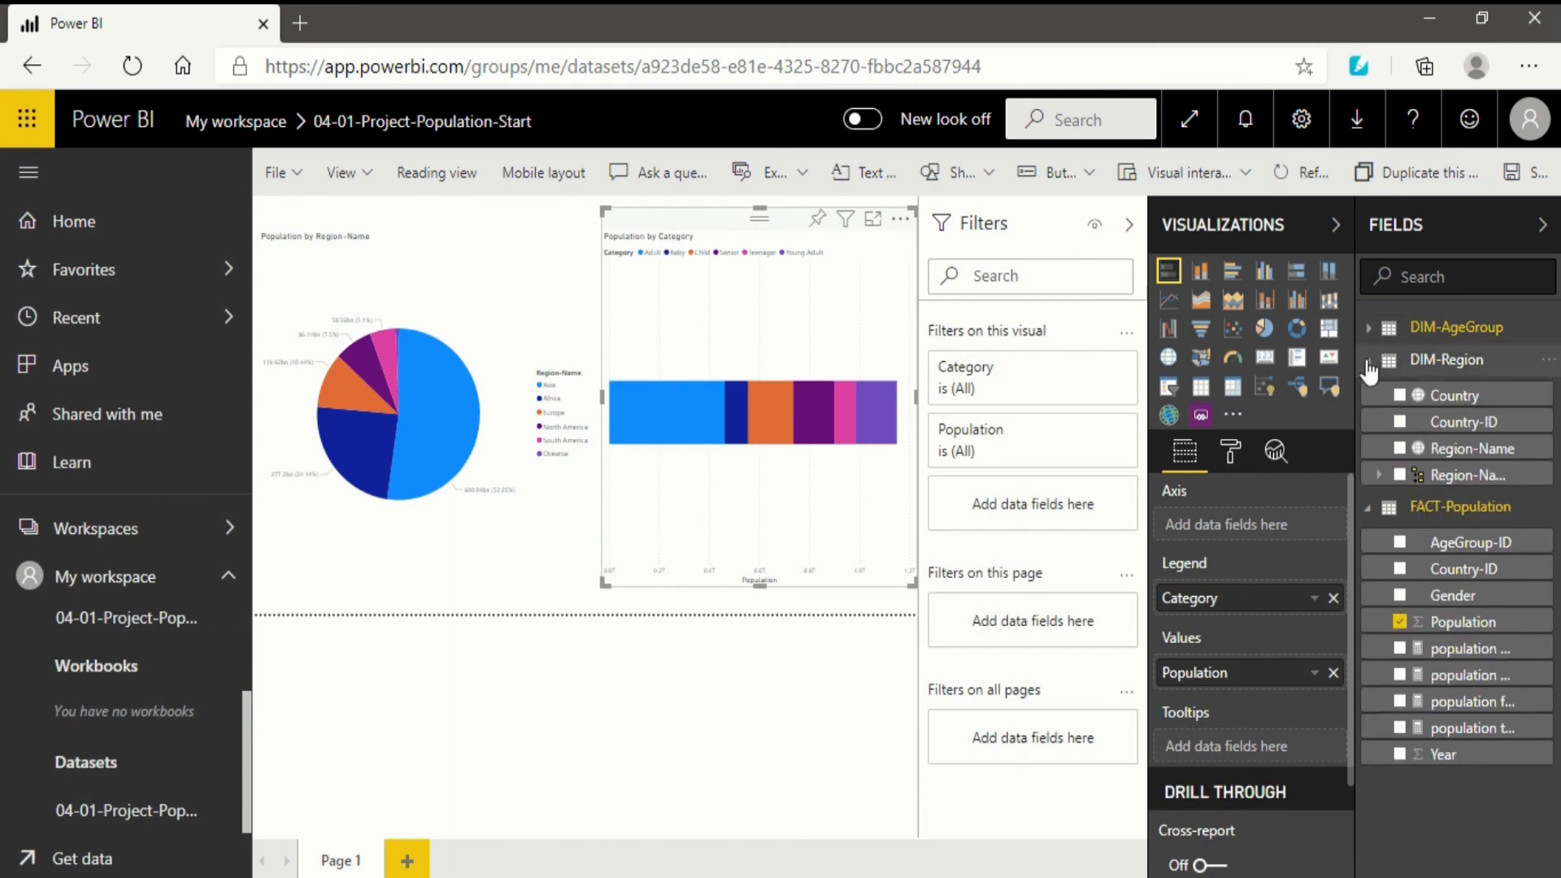
{"action": "left_click", "coordinate": [1368, 361]}
{"action": "left_click", "coordinate": [1368, 393]}
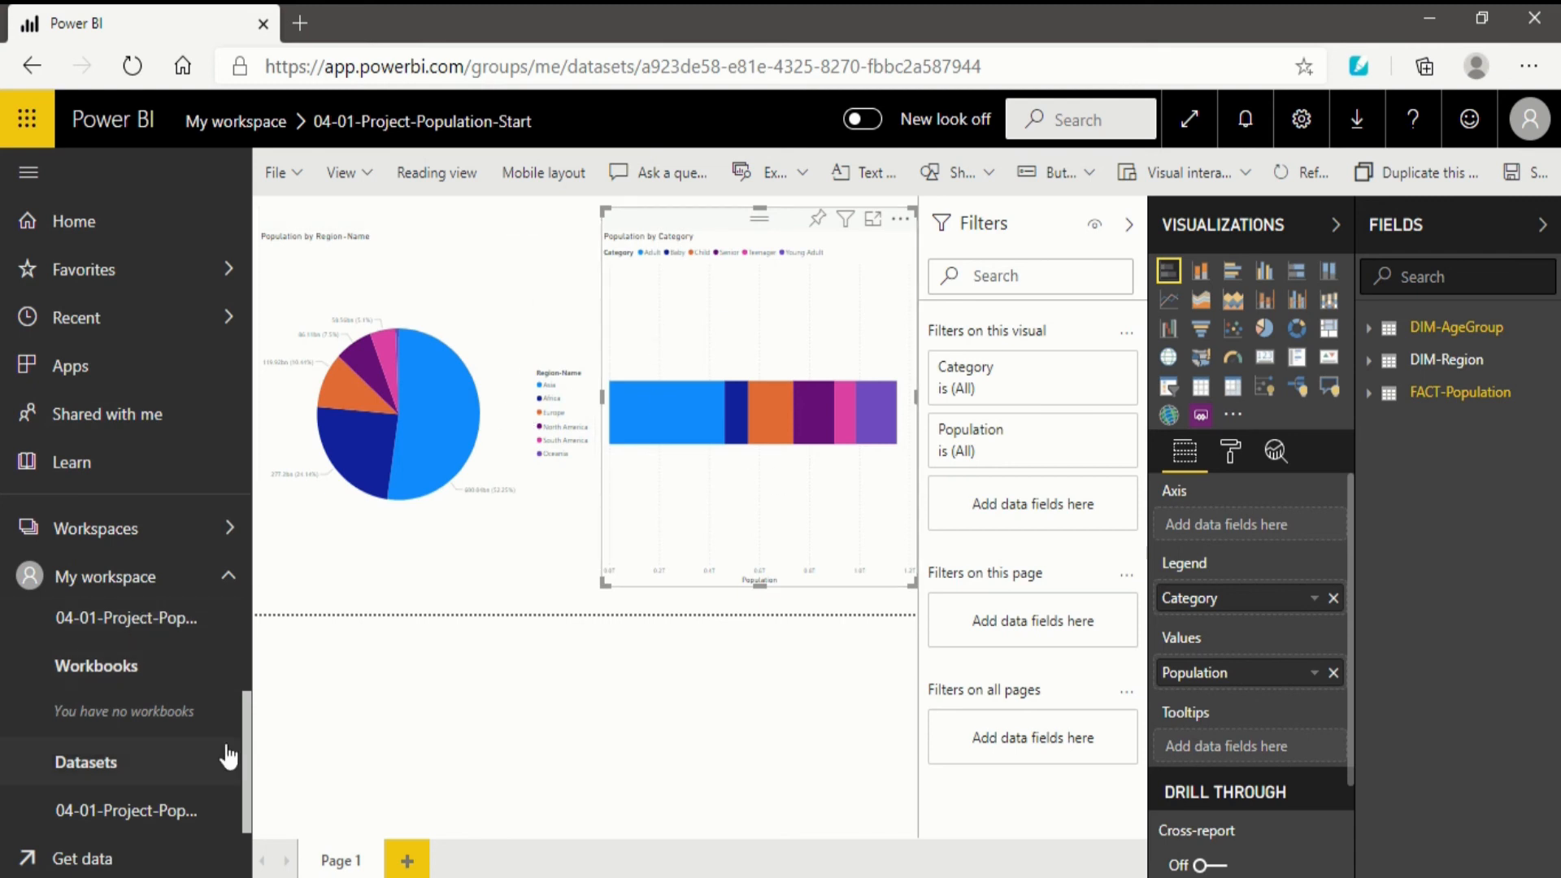
{"action": "scroll", "coordinate": [245, 711], "scroll_direction": "up", "scroll_amount": 2}
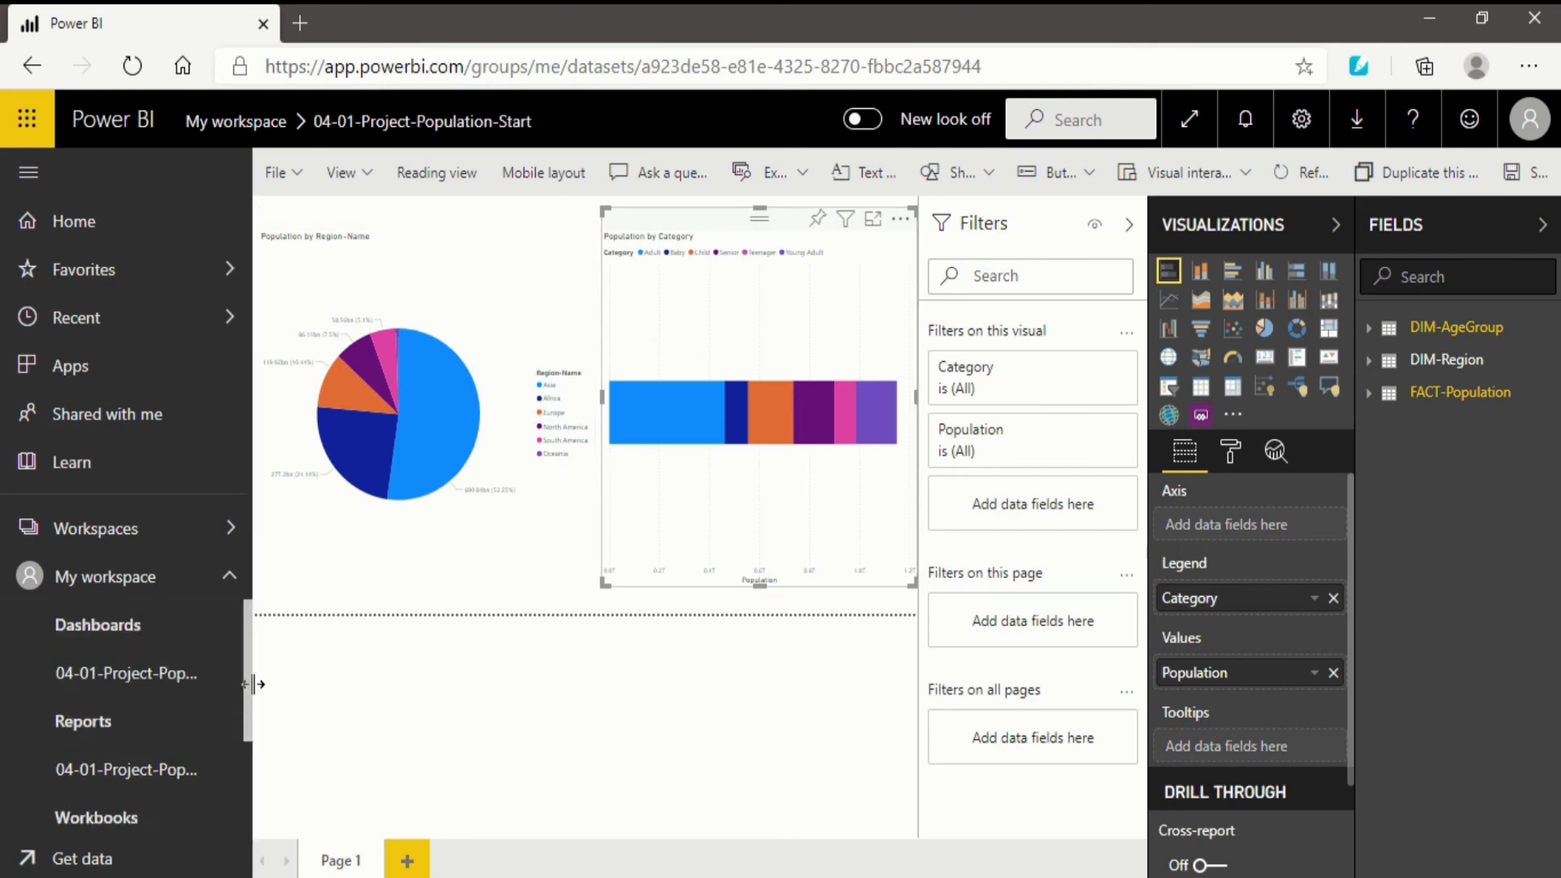
{"action": "scroll", "coordinate": [134, 774], "scroll_direction": "down", "scroll_amount": 3}
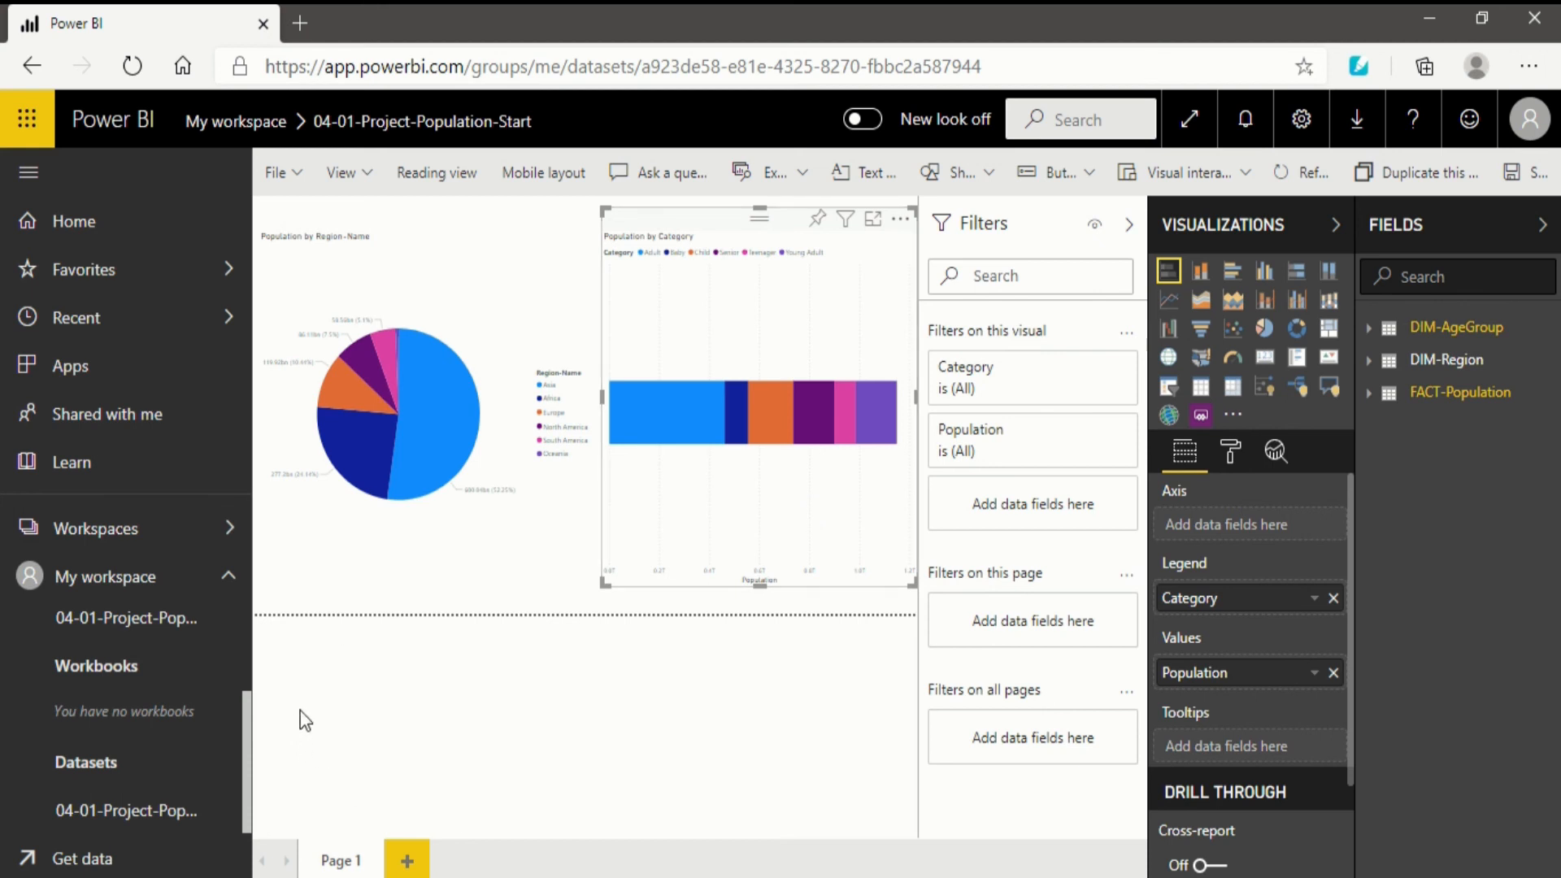
{"action": "left_click", "coordinate": [295, 184]}
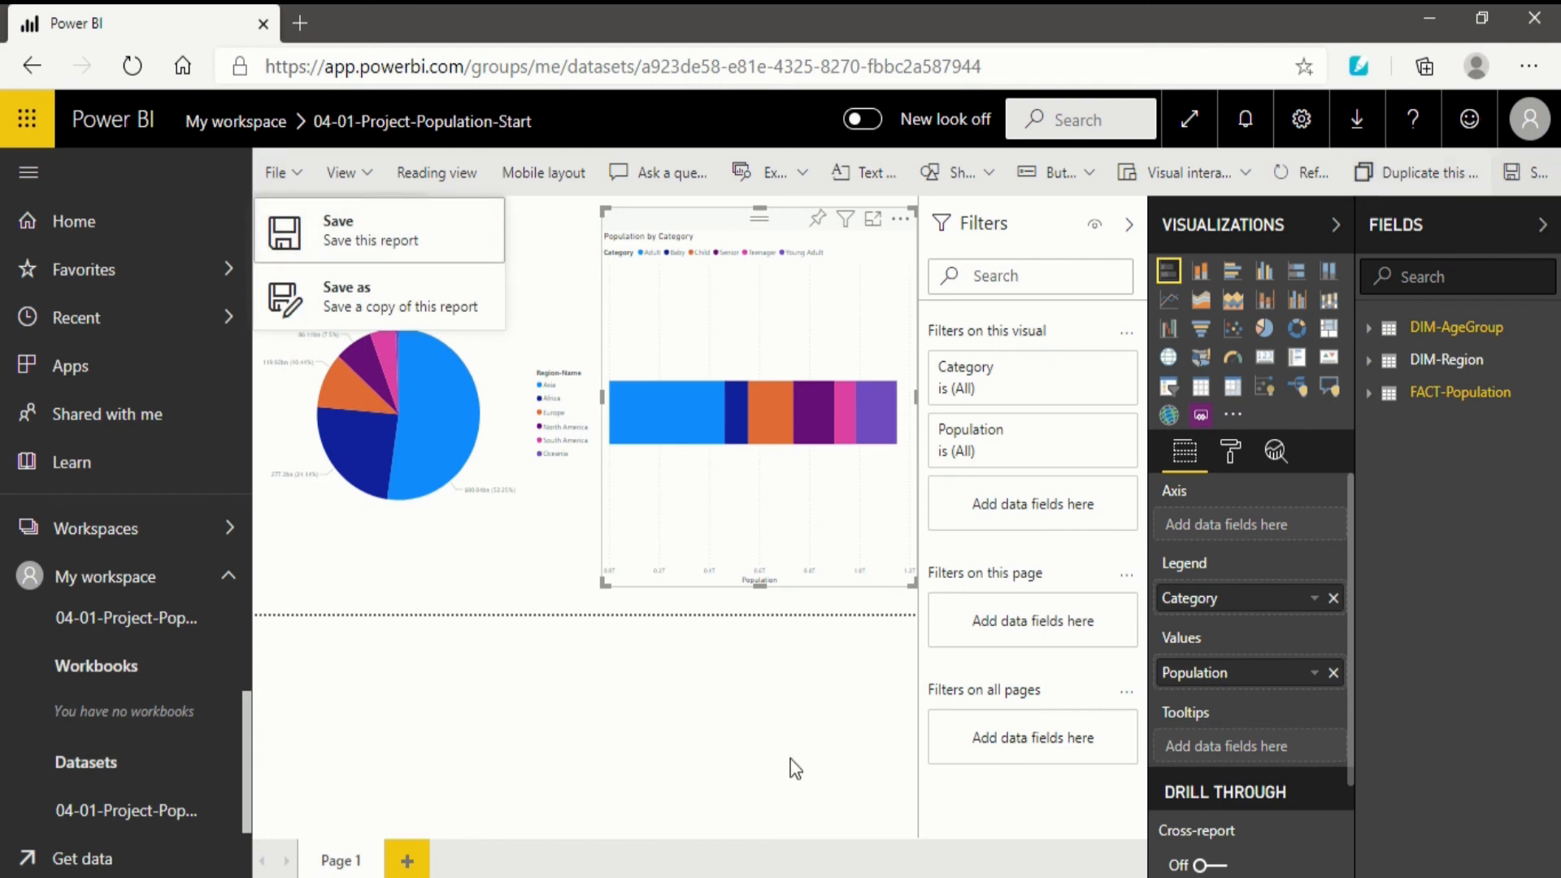
{"action": "left_click", "coordinate": [250, 740]}
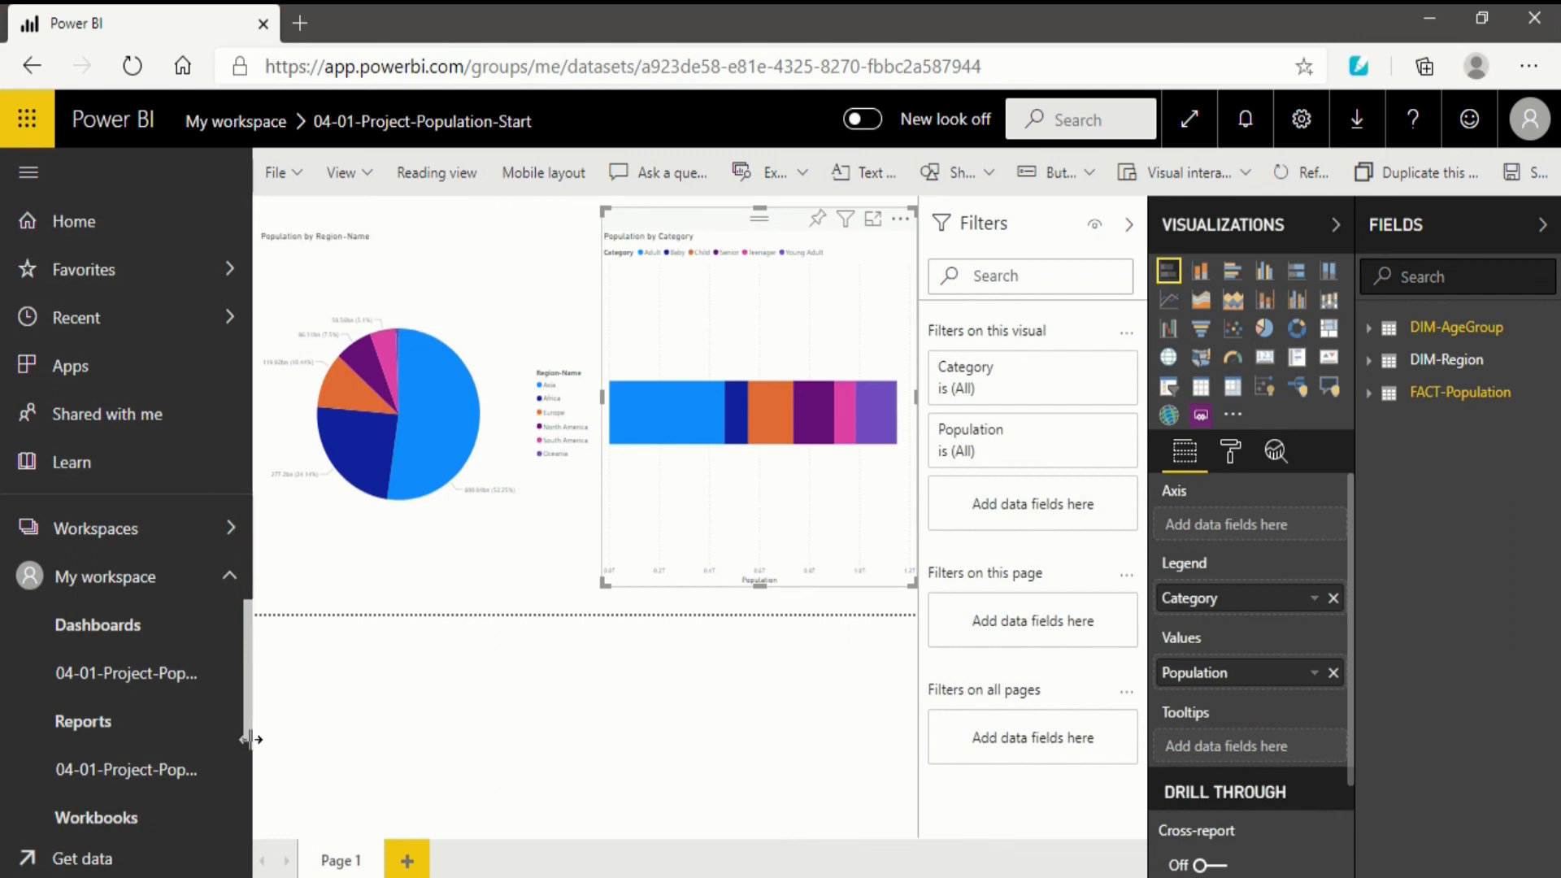
{"action": "scroll", "coordinate": [157, 717], "scroll_direction": "down", "scroll_amount": 2}
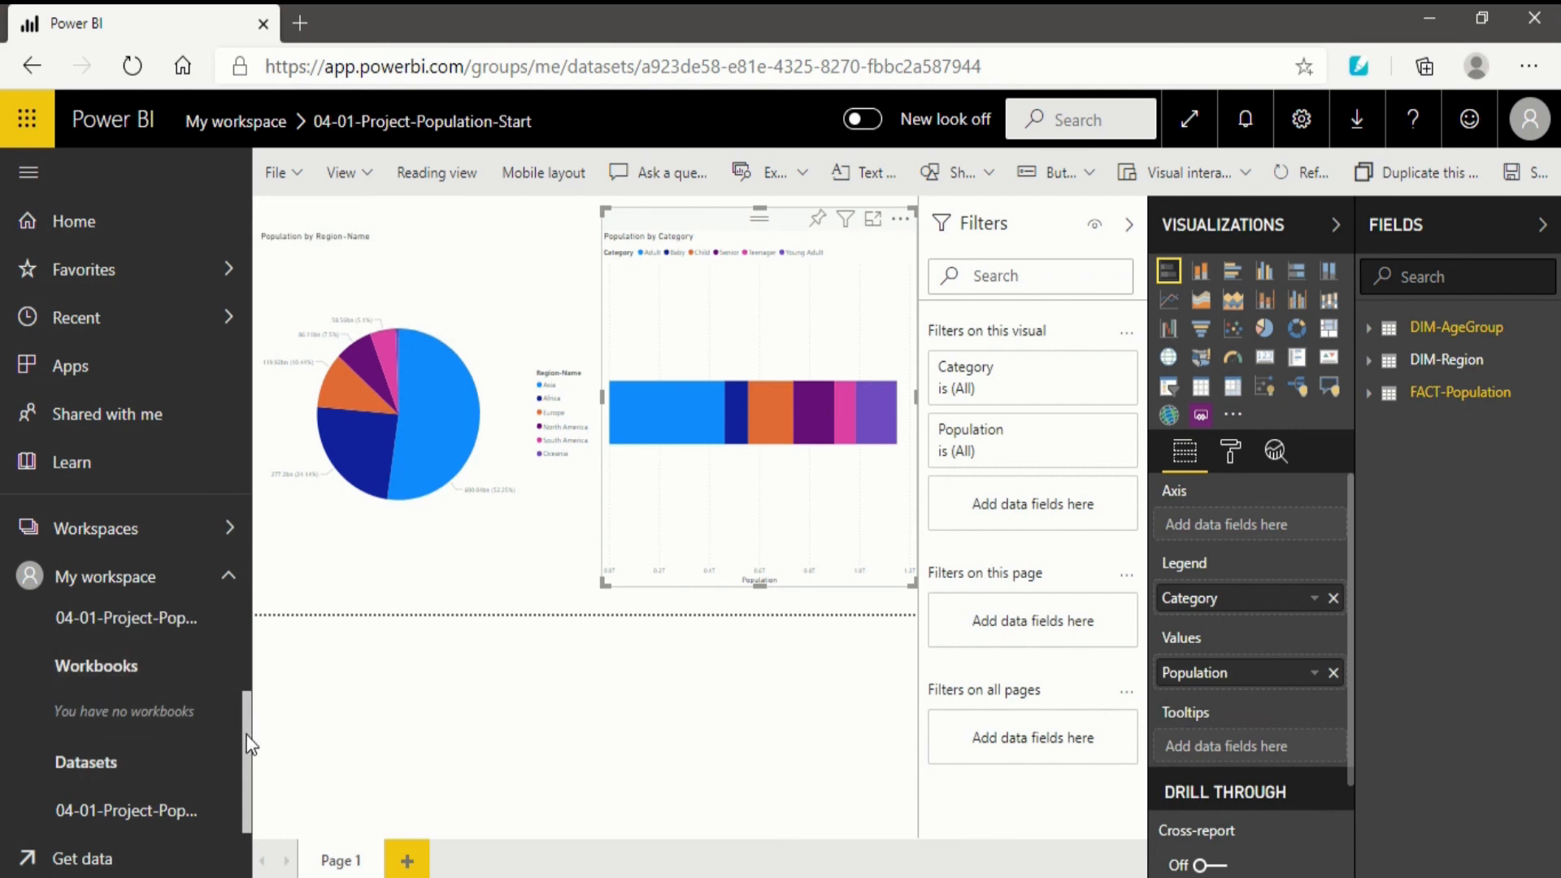
- Leave the unsaved report for the existing population report in My workspace, saving the changes under the name "report total"
{"action": "left_click_drag", "start_coordinate": [248, 732], "coordinate": [248, 687]}
{"action": "left_click", "coordinate": [136, 714]}
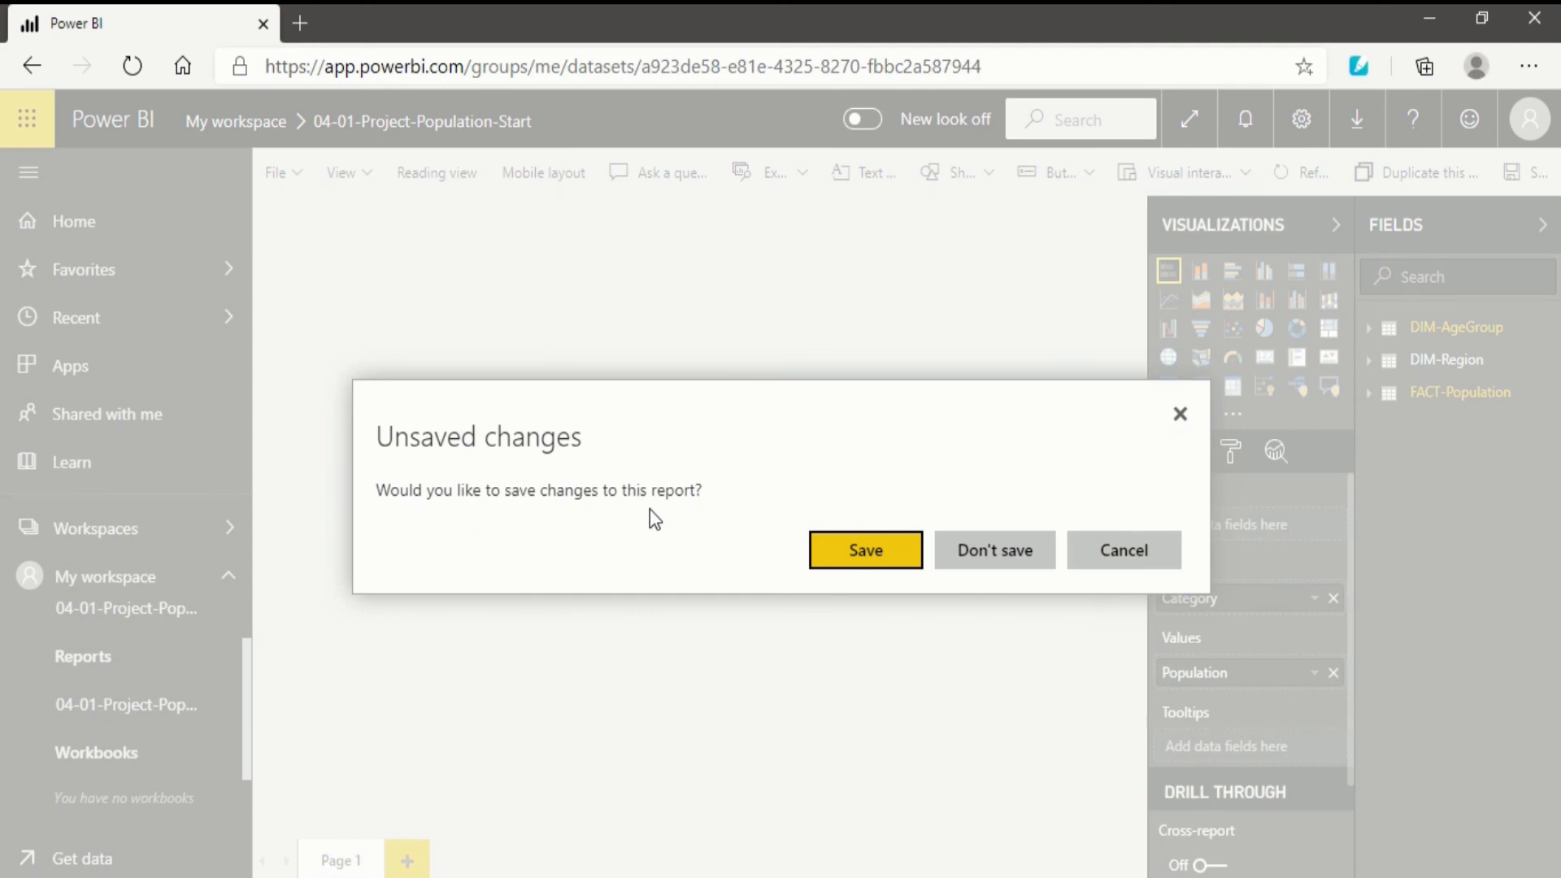
{"action": "left_click", "coordinate": [878, 565]}
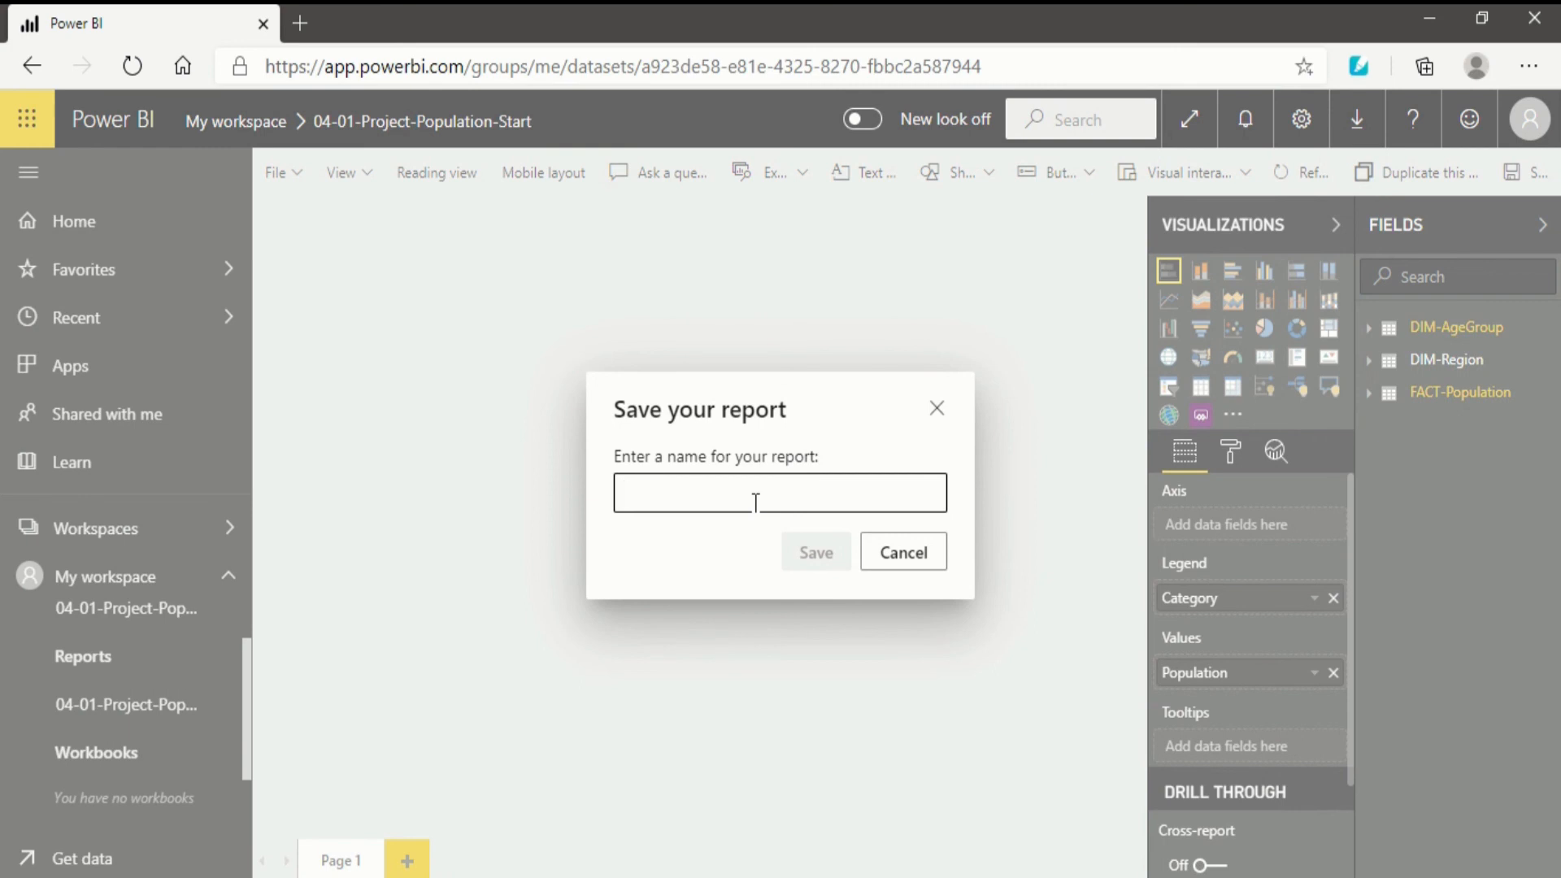
{"action": "type", "text": "ro"}
{"action": "key", "text": "BackSpace"}
{"action": "type", "text": "ep"}
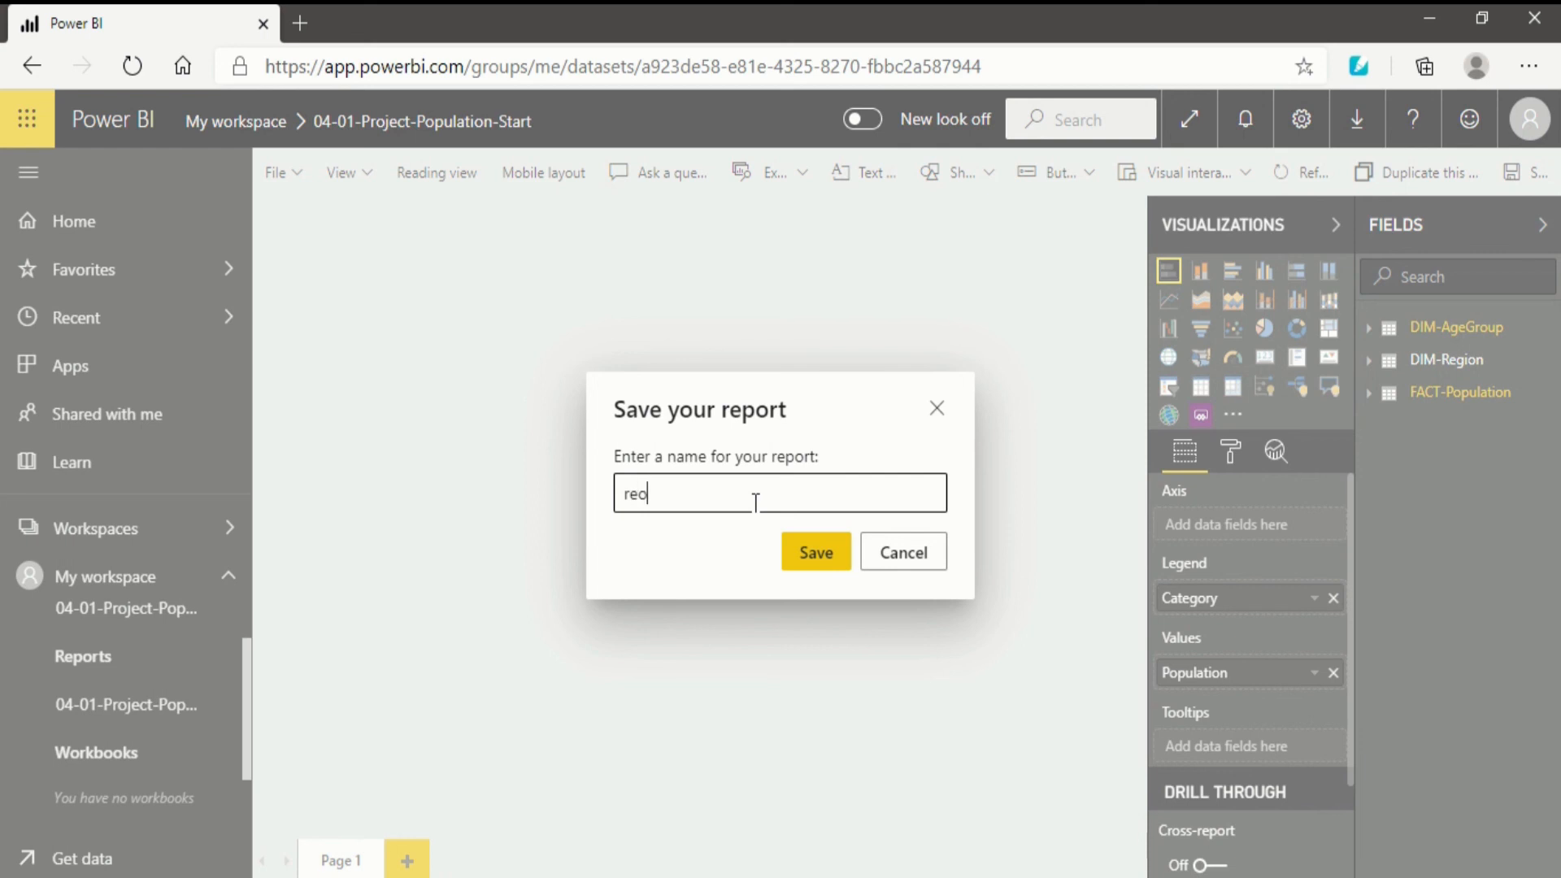
{"action": "key", "text": "BackSpace"}
{"action": "type", "text": "port total"}
{"action": "left_click", "coordinate": [799, 552]}
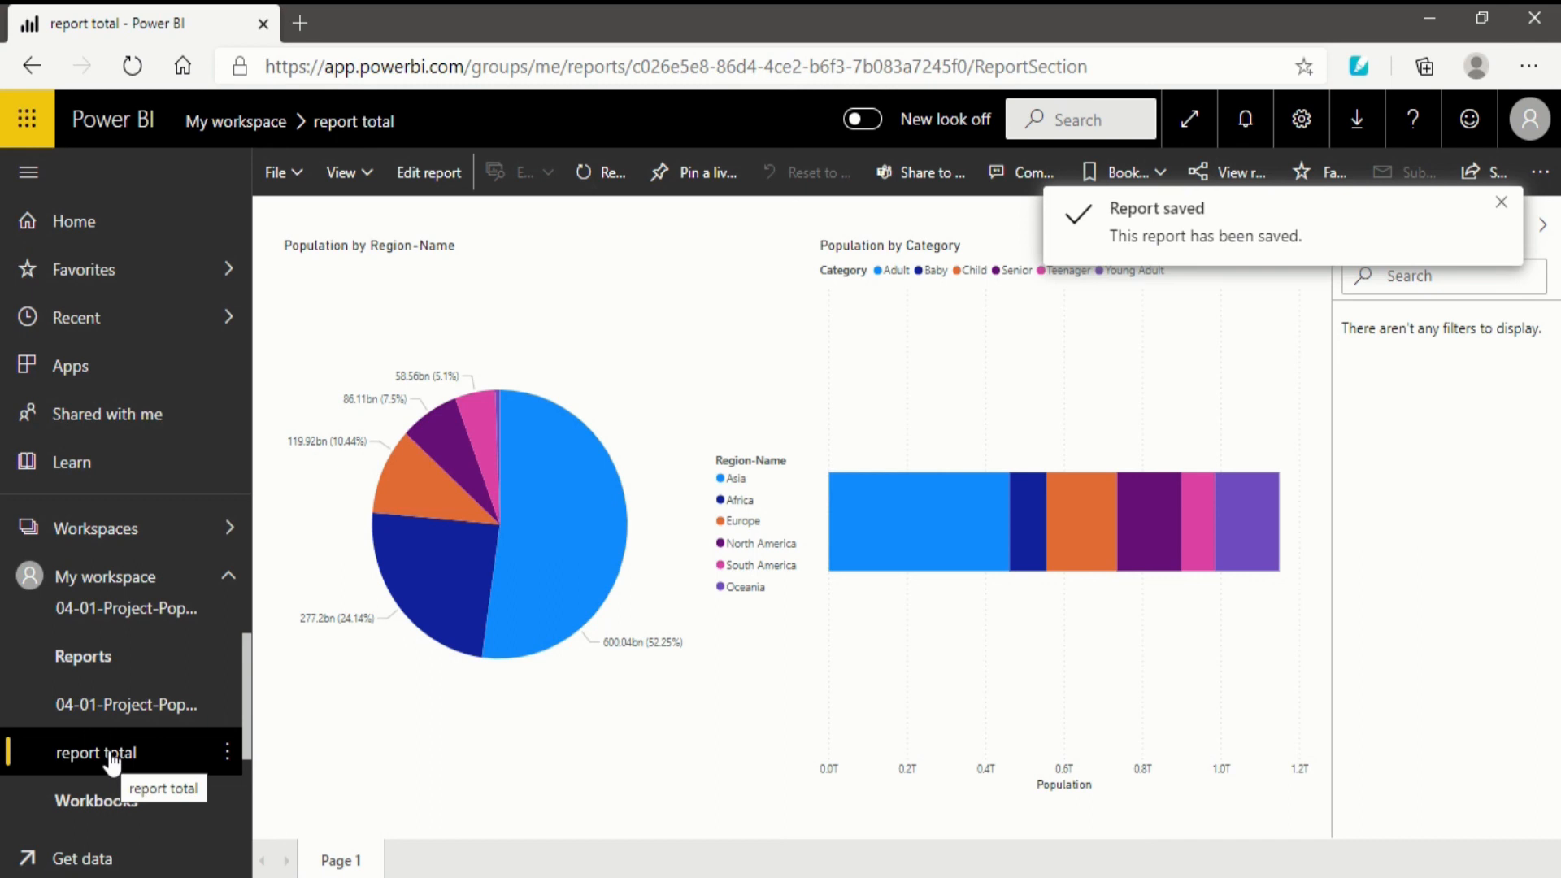
- Compare the 04-01-Project-Population-Start report with report total by switching between them, ending on the 04-01-Project-Population-Start report
{"action": "left_click", "coordinate": [105, 707]}
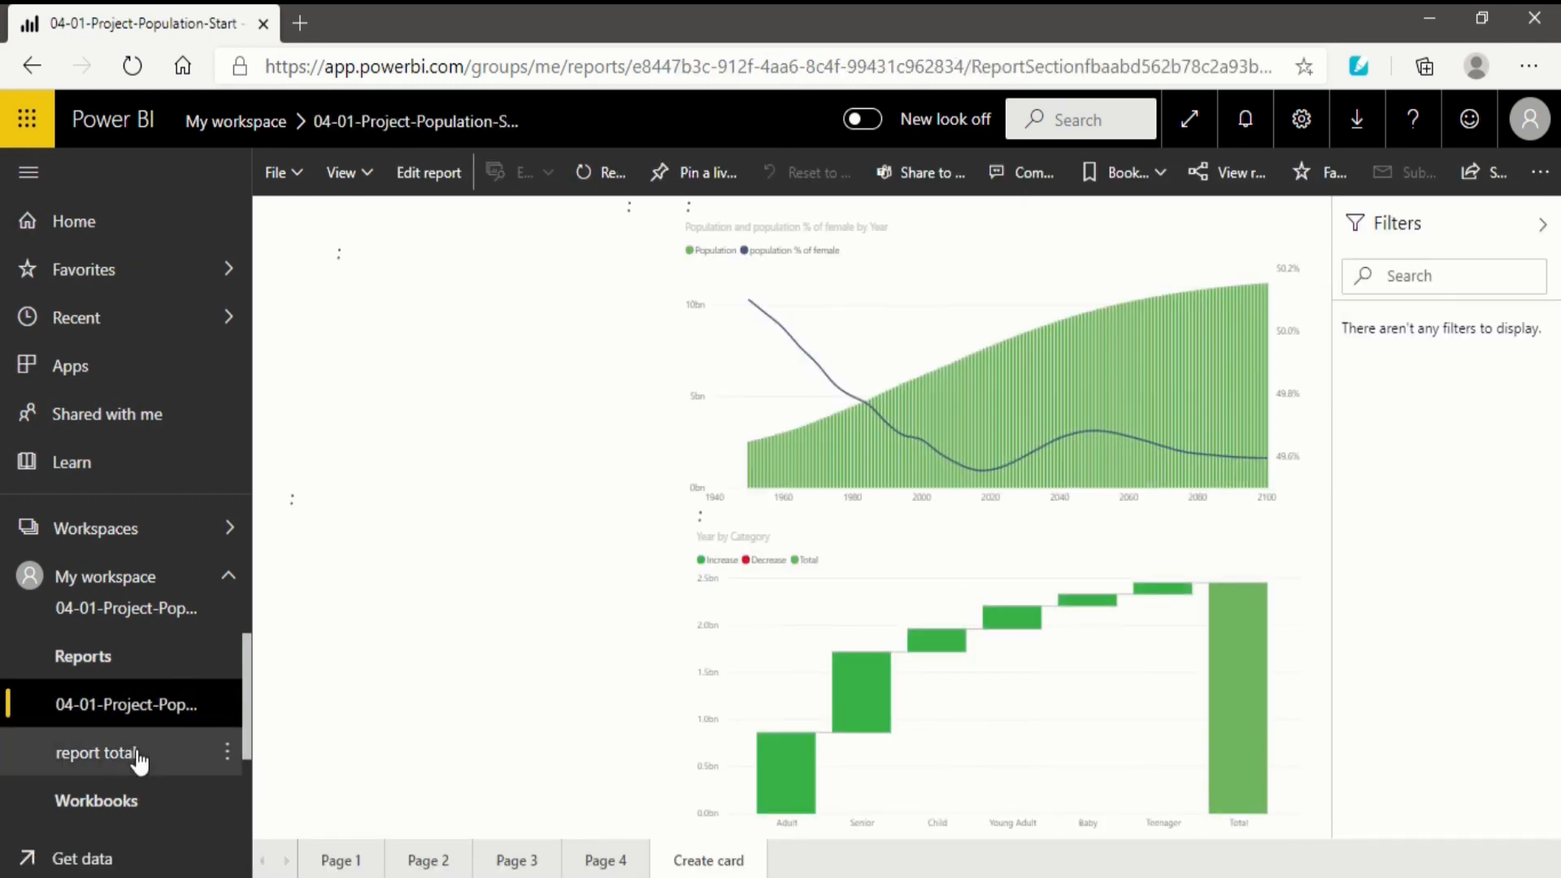
{"action": "left_click", "coordinate": [137, 755]}
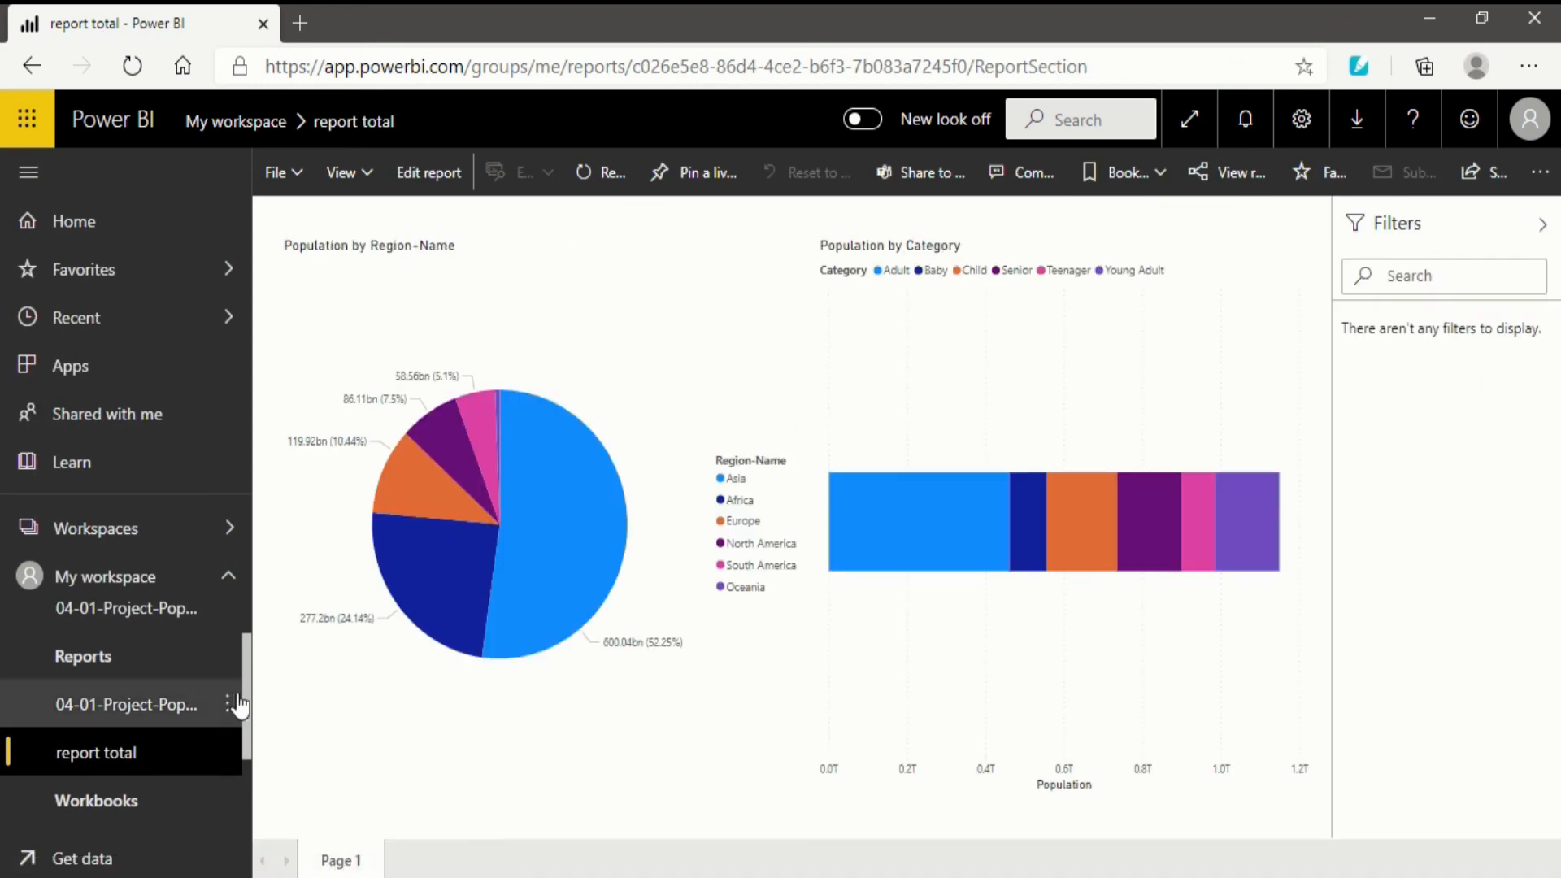
{"action": "scroll", "coordinate": [246, 715], "scroll_direction": "up", "scroll_amount": 1}
{"action": "scroll", "coordinate": [240, 750], "scroll_direction": "down", "scroll_amount": 2}
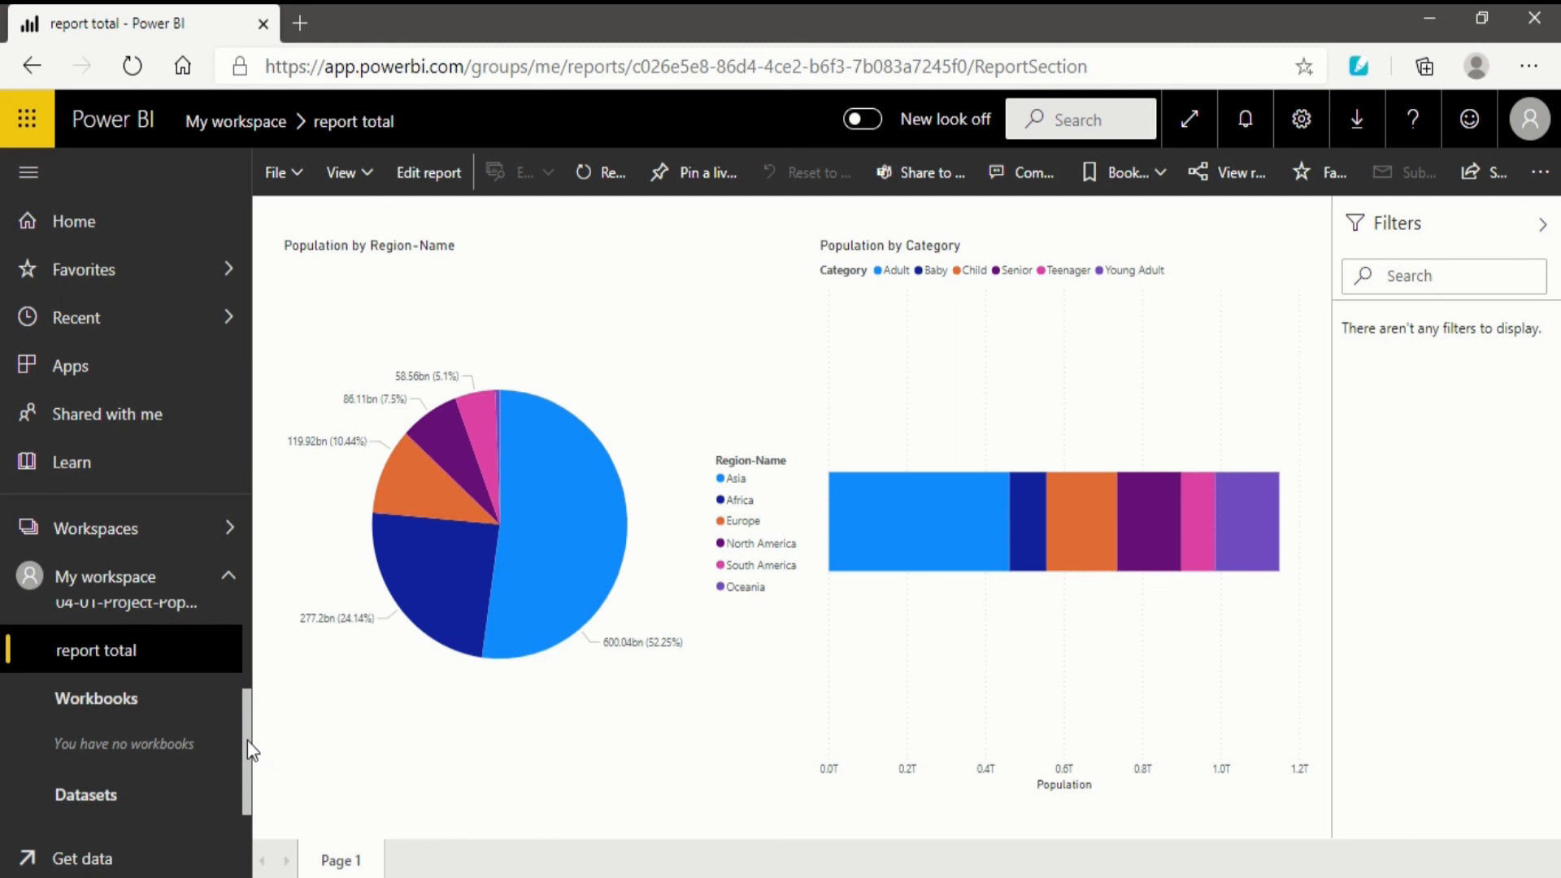
{"action": "mouse_move", "coordinate": [985, 488]}
{"action": "left_click", "coordinate": [165, 606]}
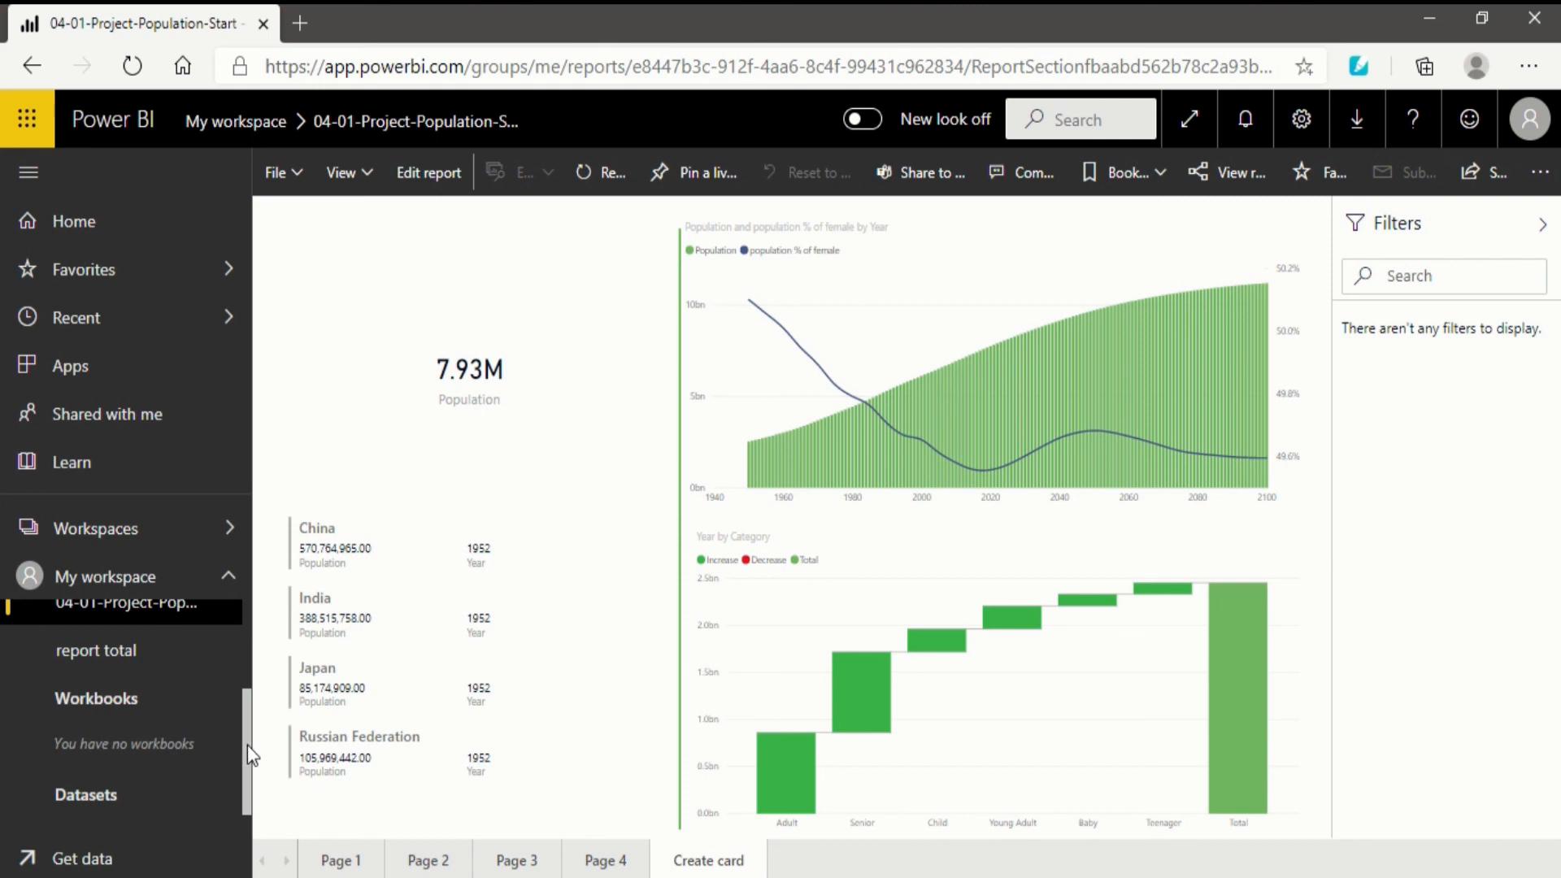
- Open the 04-01-Project-Population-Start dataset from My workspace as a blank report canvas
{"action": "left_click", "coordinate": [199, 800]}
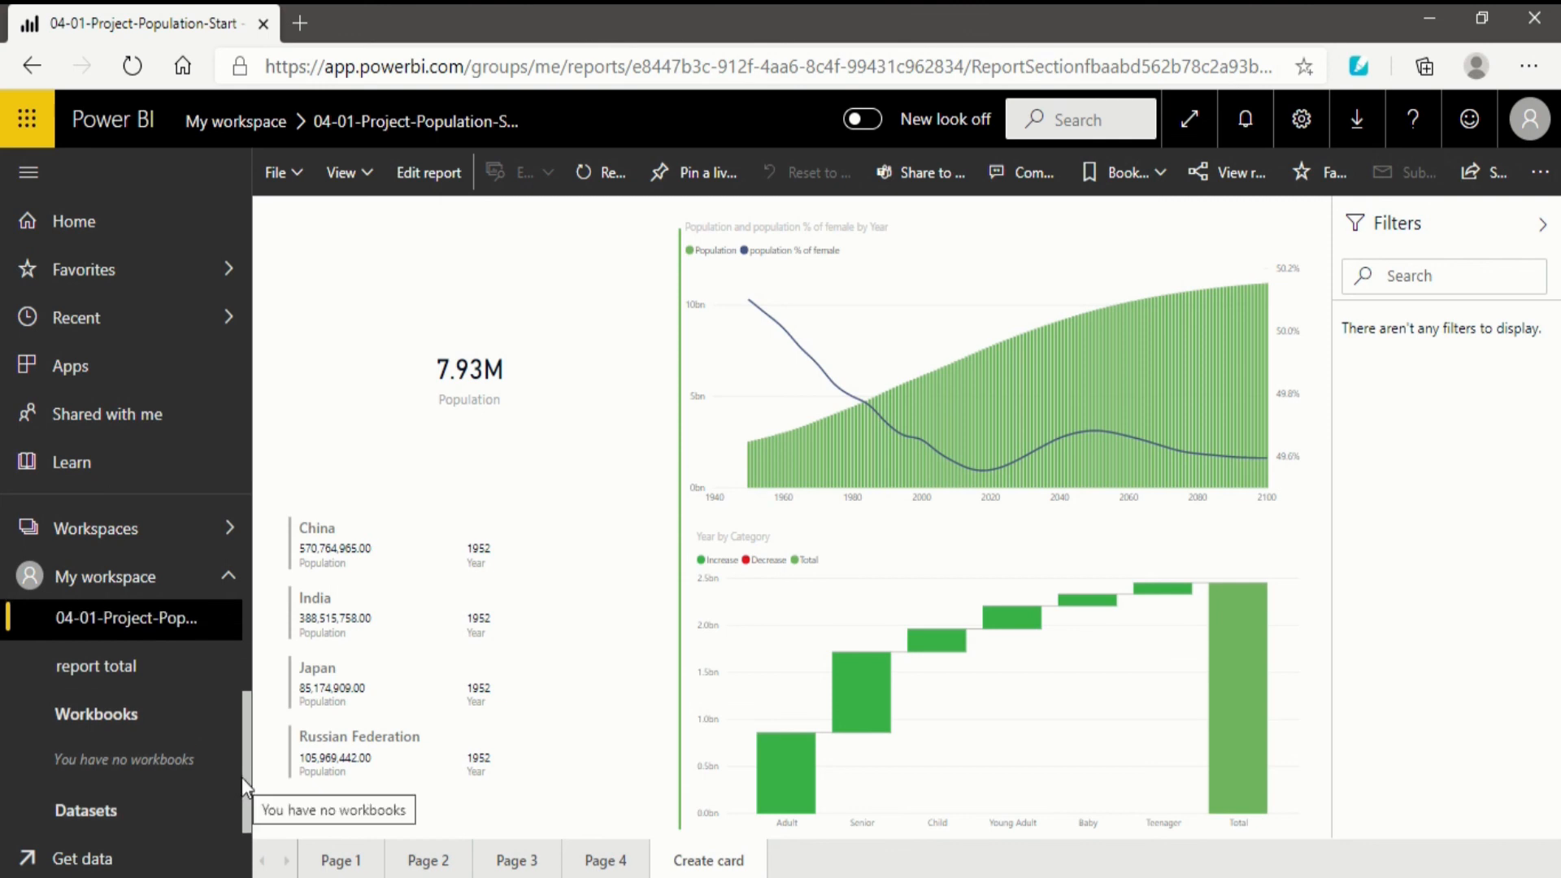
{"action": "left_click_drag", "start_coordinate": [242, 777], "coordinate": [158, 819]}
{"action": "left_click", "coordinate": [154, 821]}
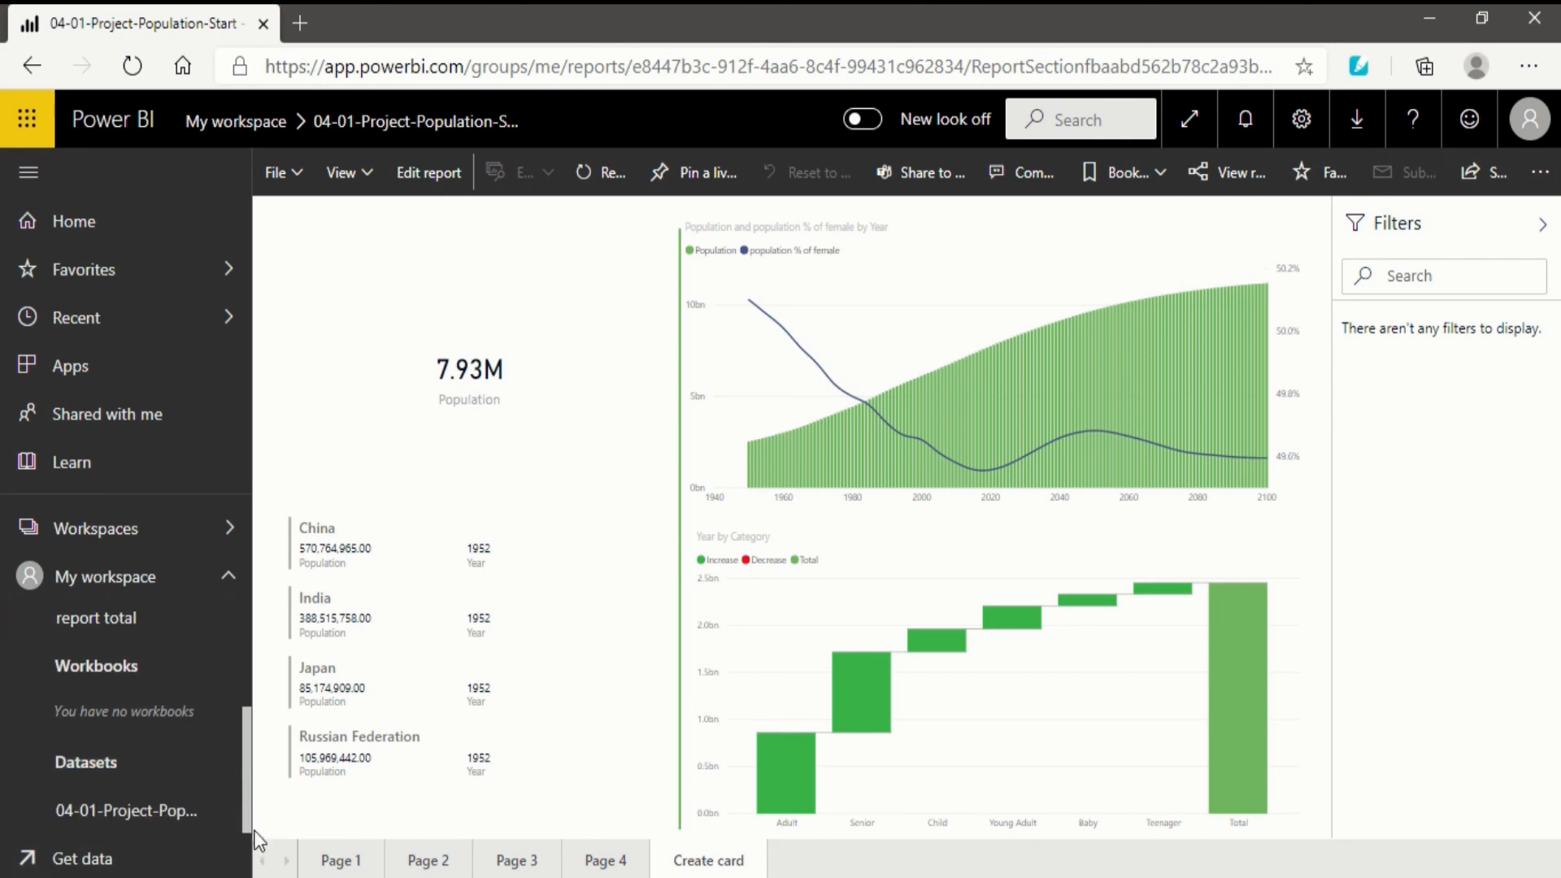
{"action": "left_click", "coordinate": [167, 813]}
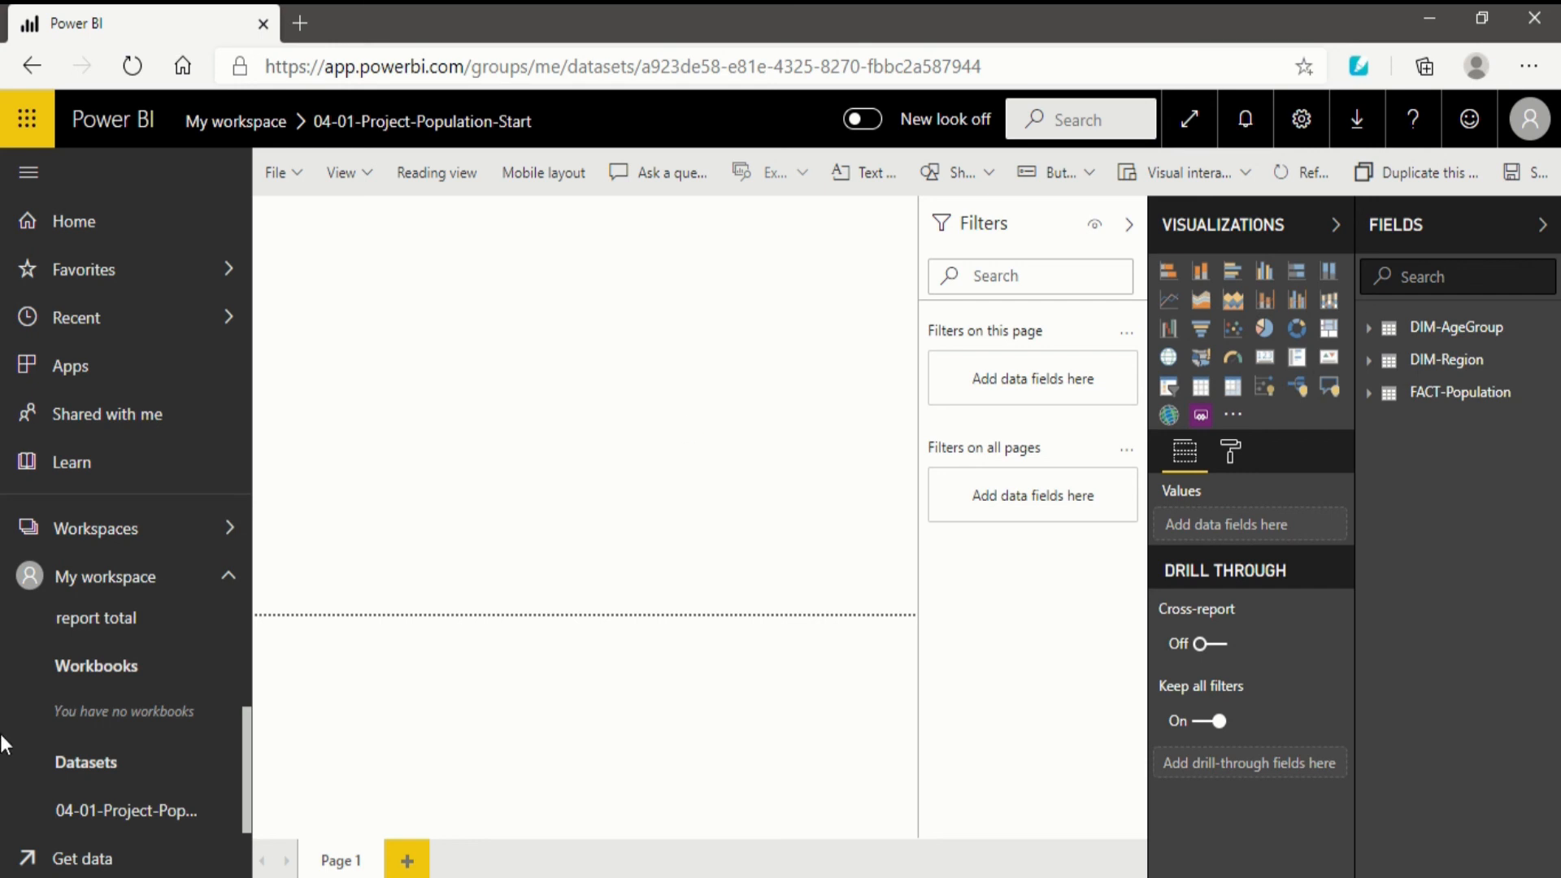
{"action": "left_click_drag", "start_coordinate": [248, 756], "coordinate": [247, 699]}
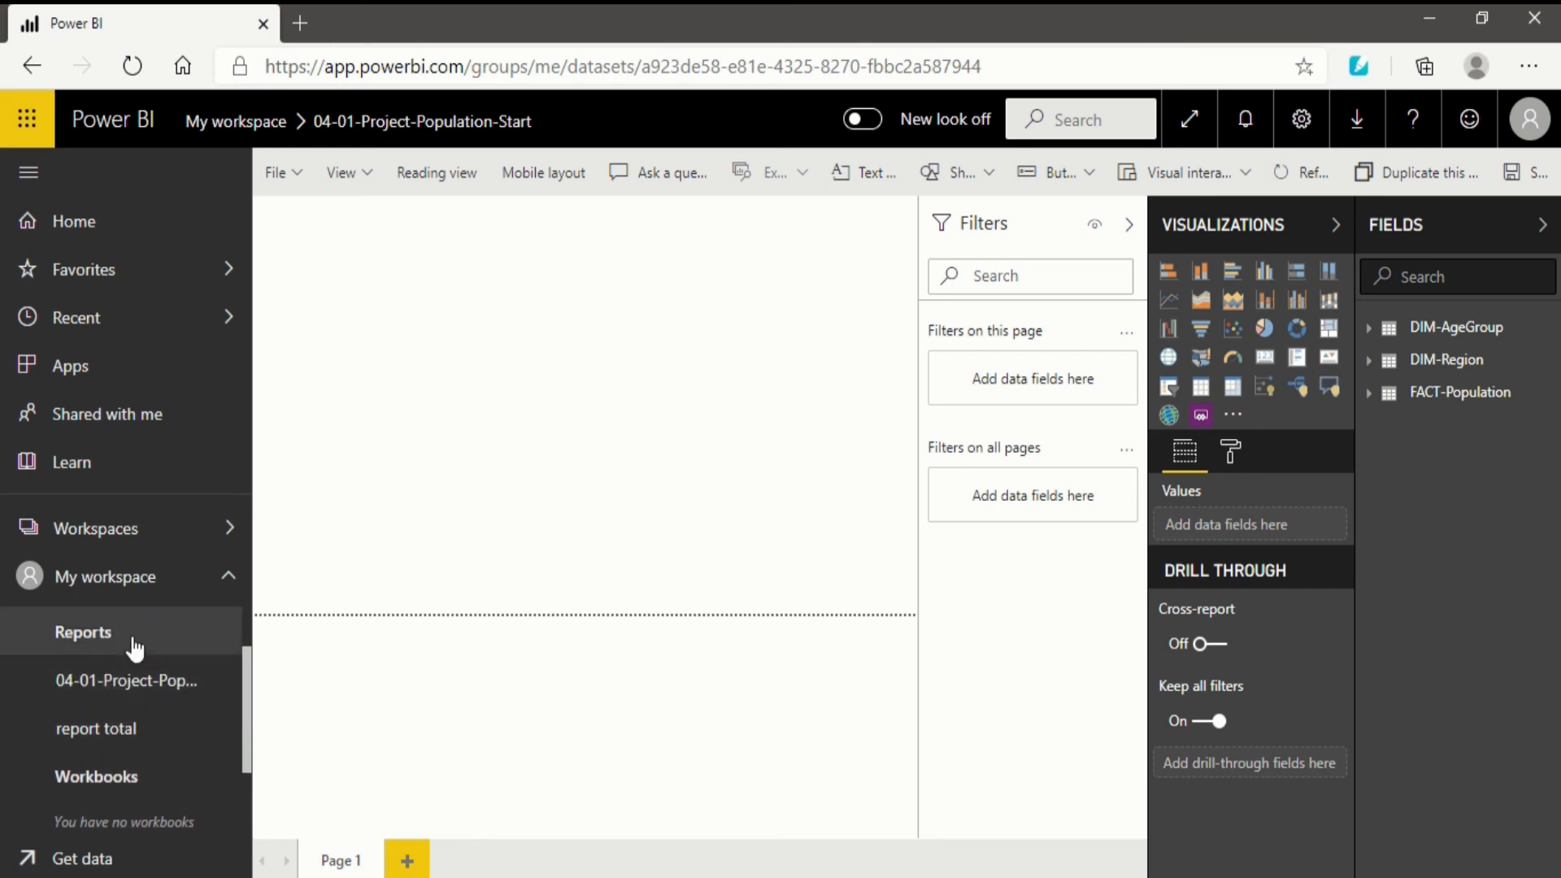